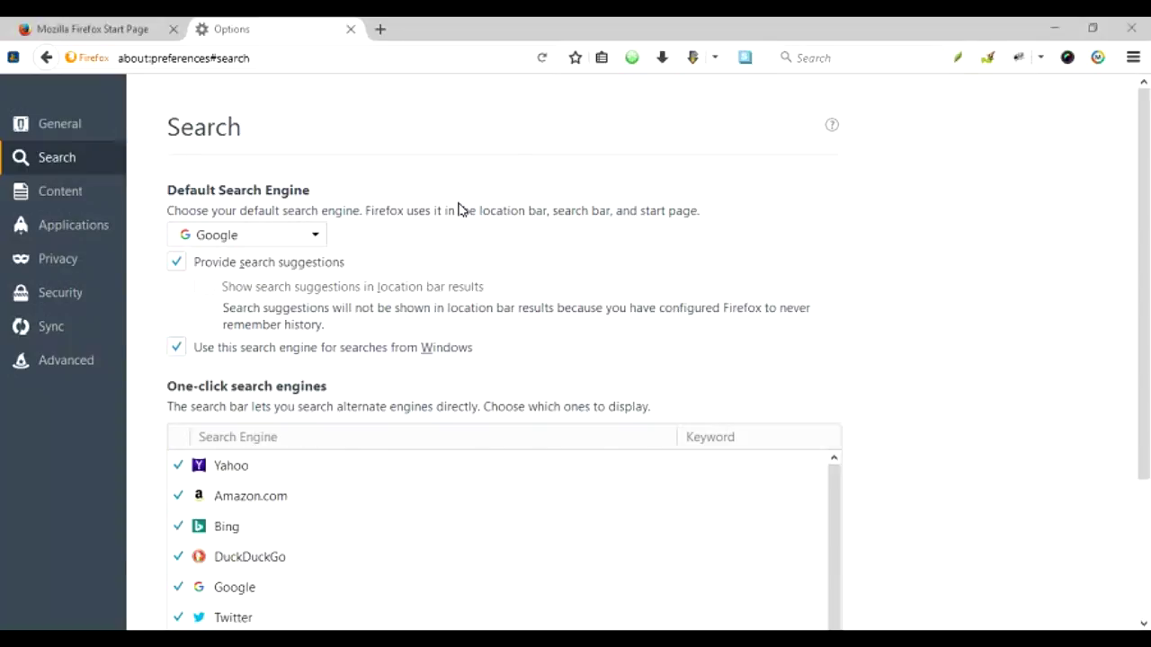
Examine the one-click engines offered by the browser's search bar and the suggestions for "fd".
click(874, 58)
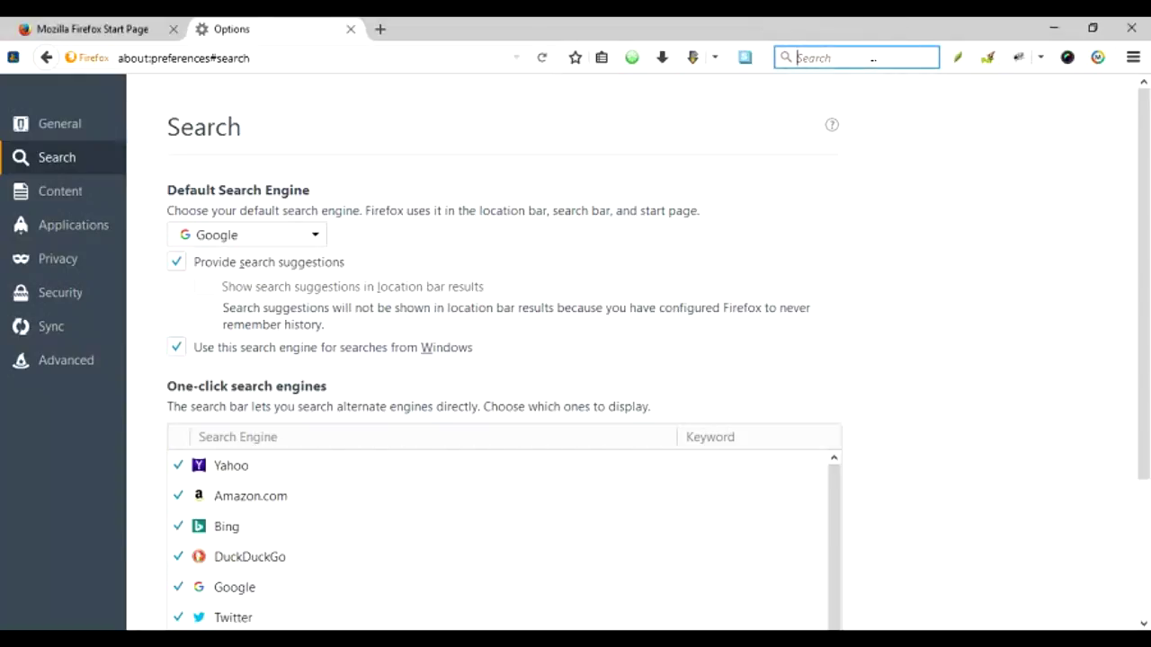
click(873, 58)
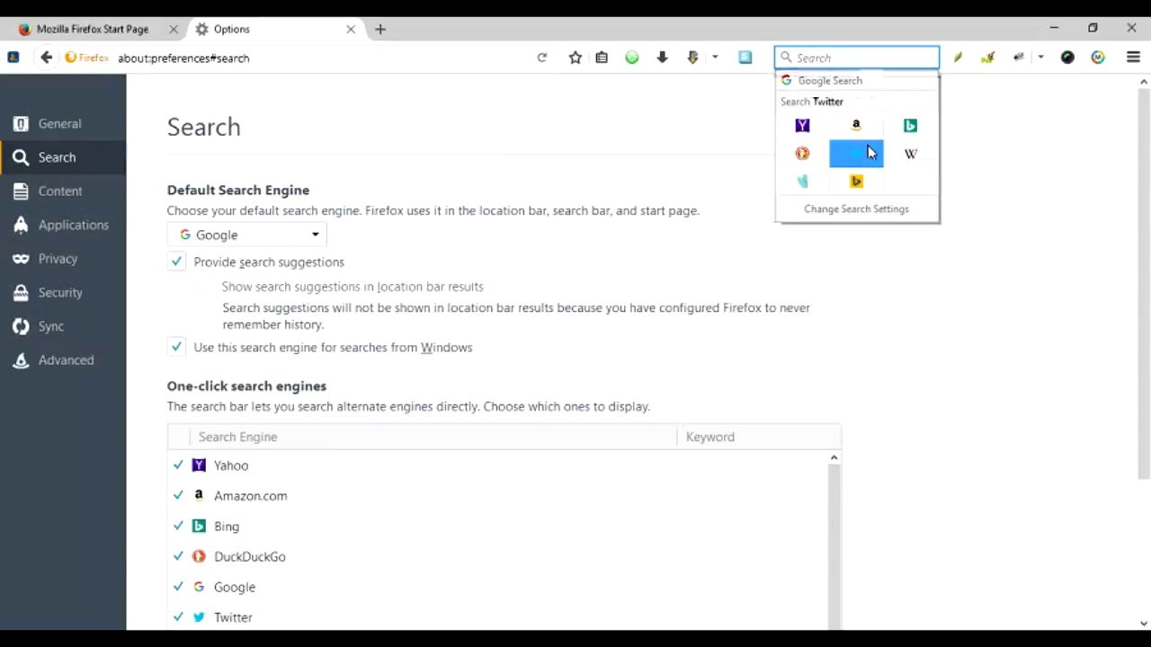
key(Escape)
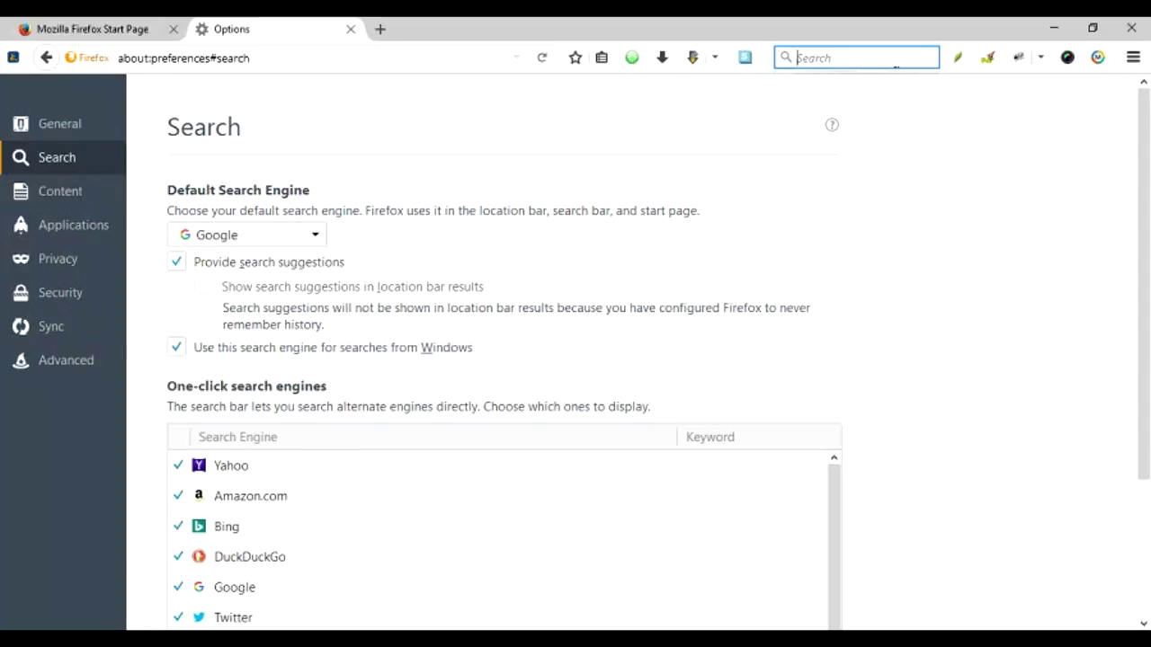
text(fd)
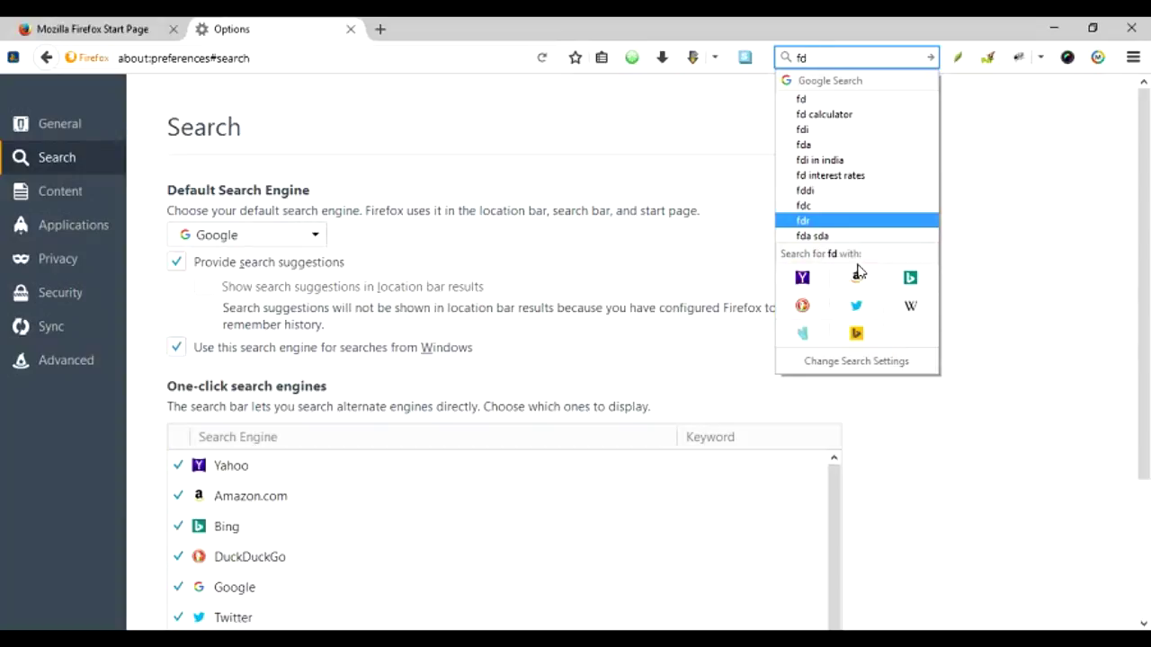
key(Escape)
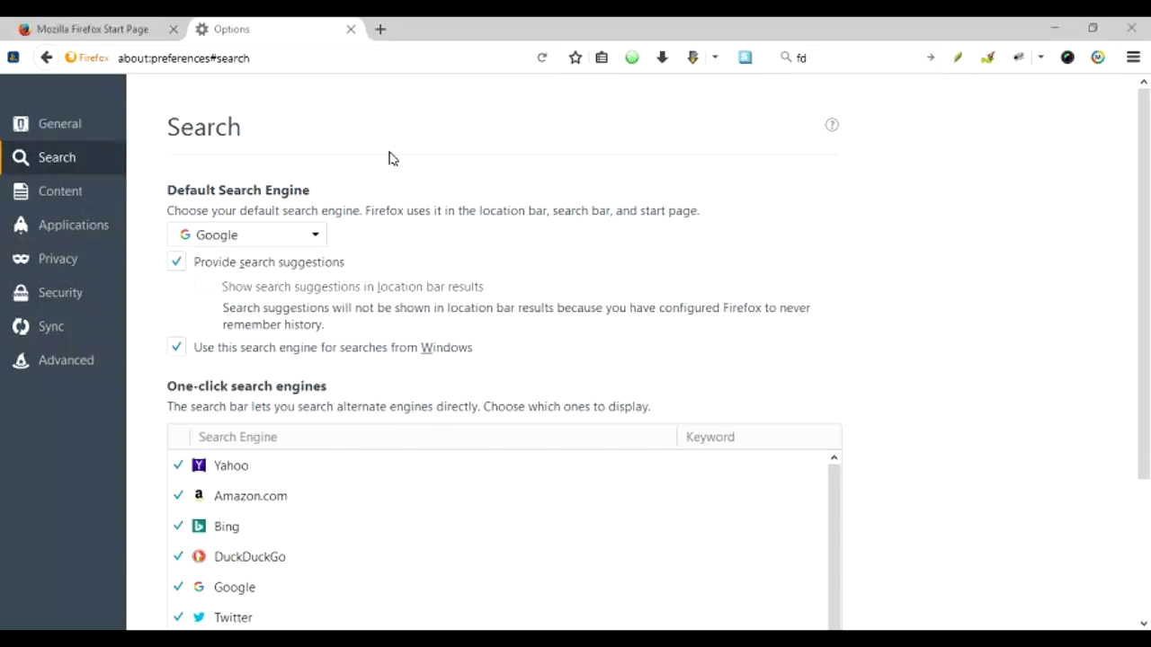
Open the browser options again and go to the Search settings.
key(ctrl+k)
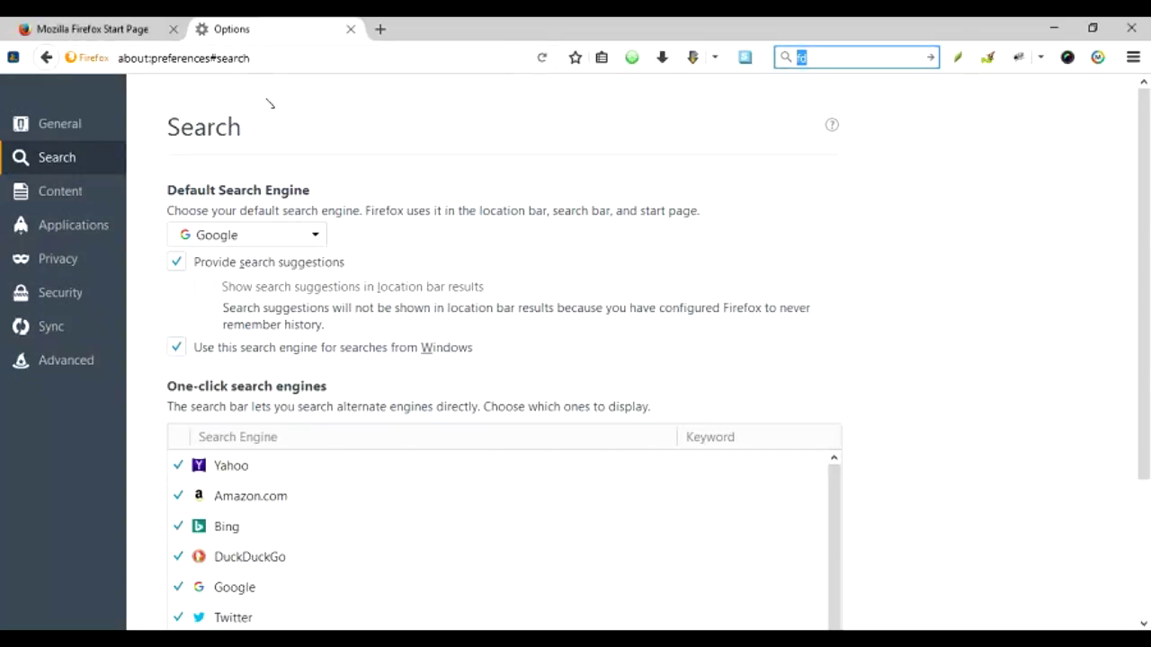
key(alt)
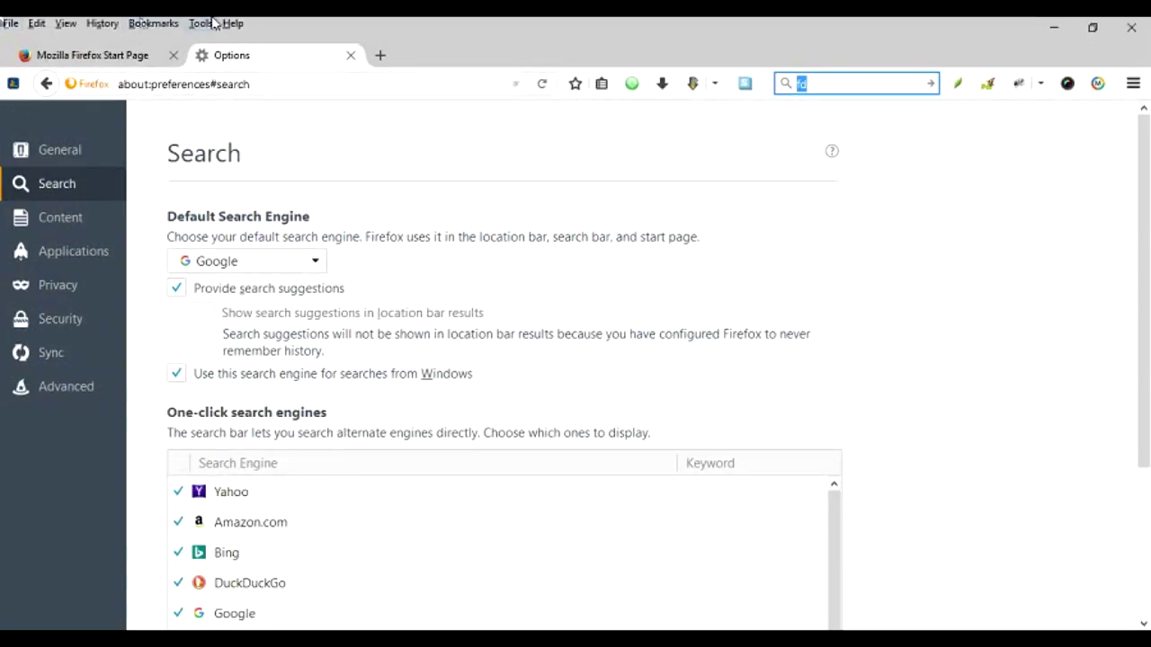
key(Escape)
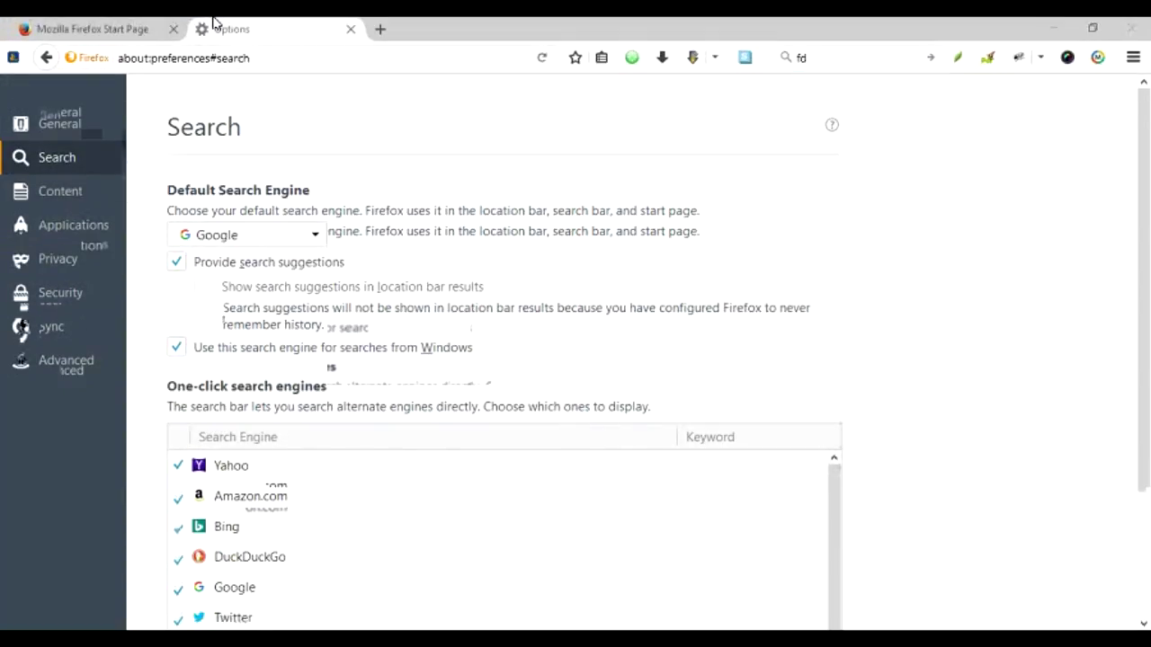
key(ctrl+k)
key(alt)
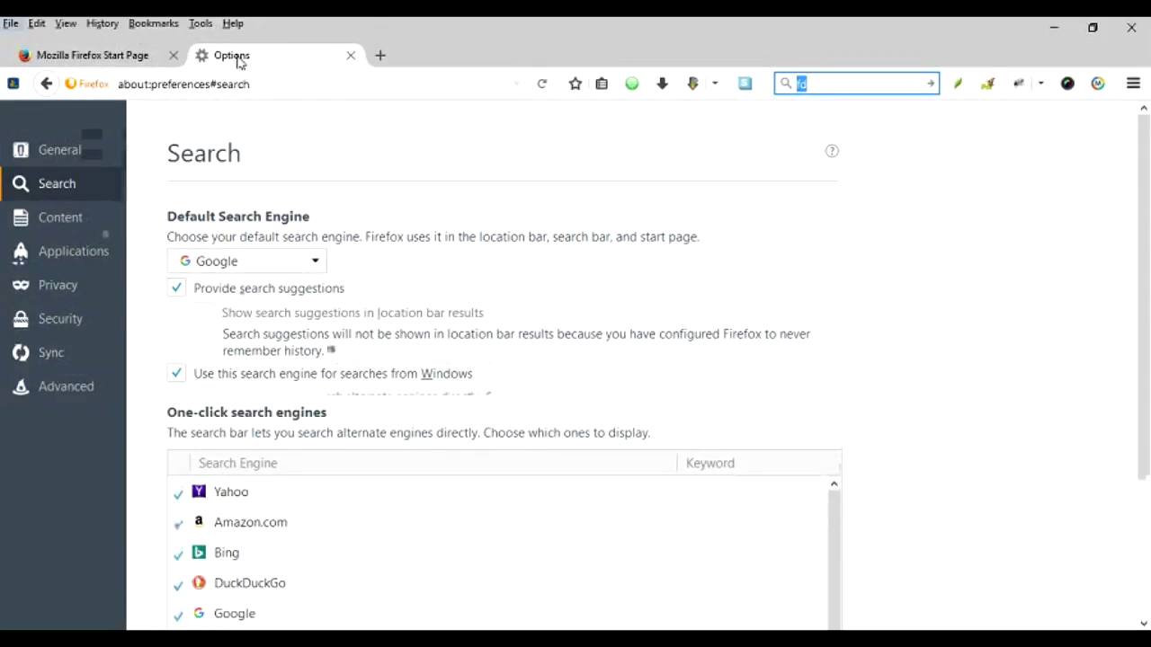
click(203, 25)
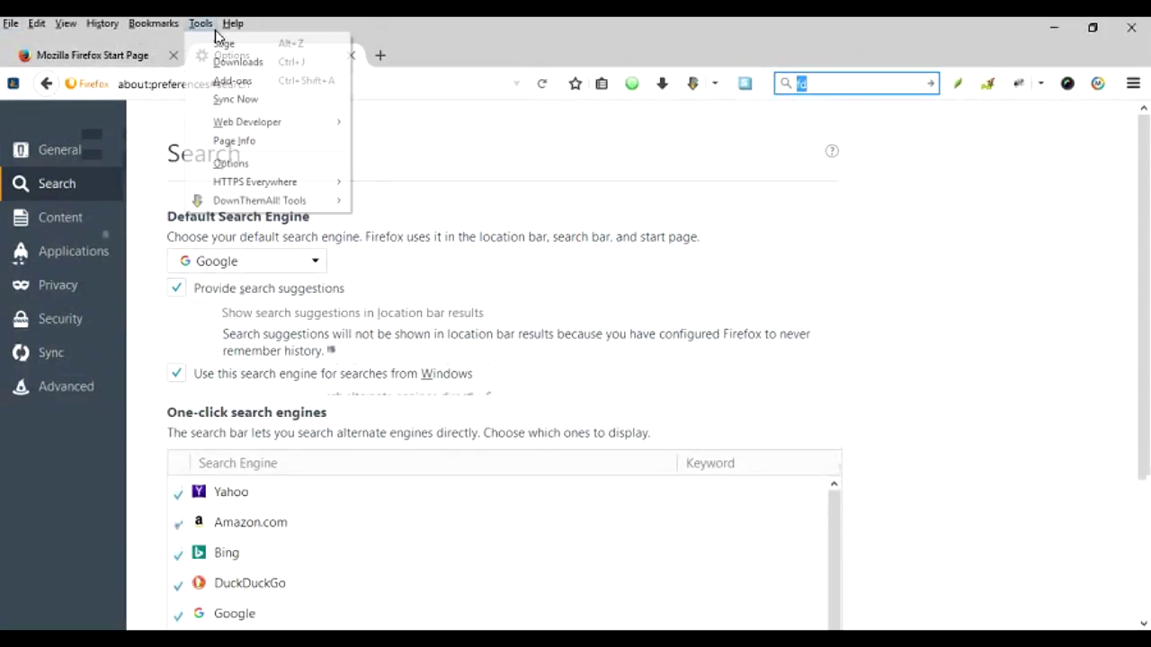
click(260, 166)
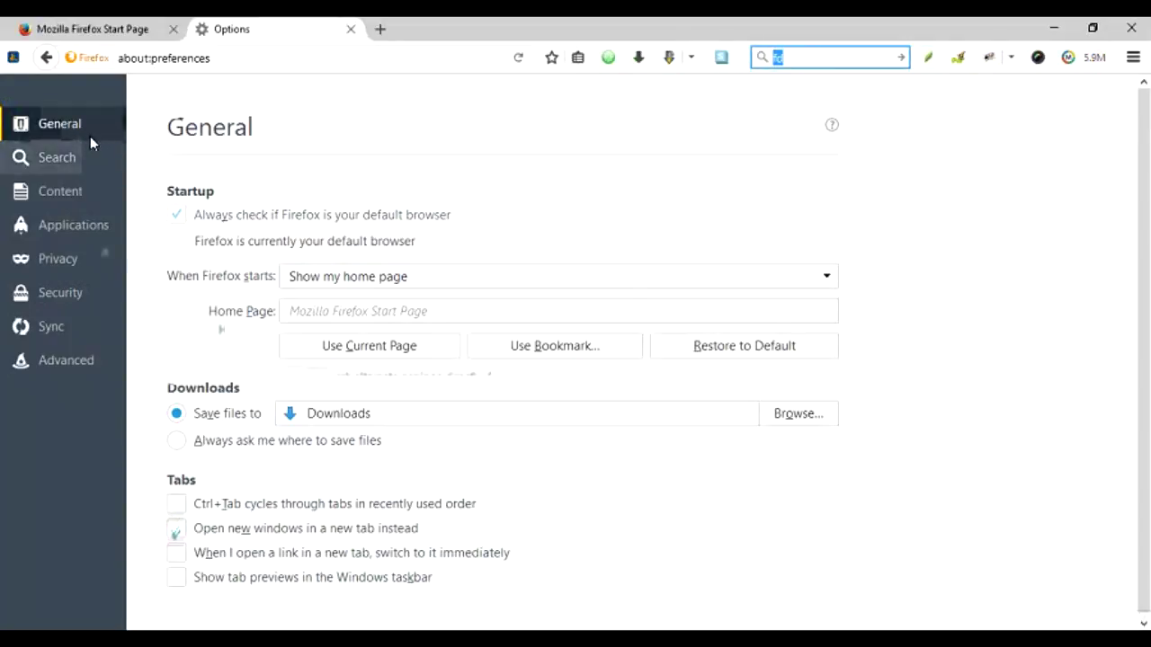
click(70, 189)
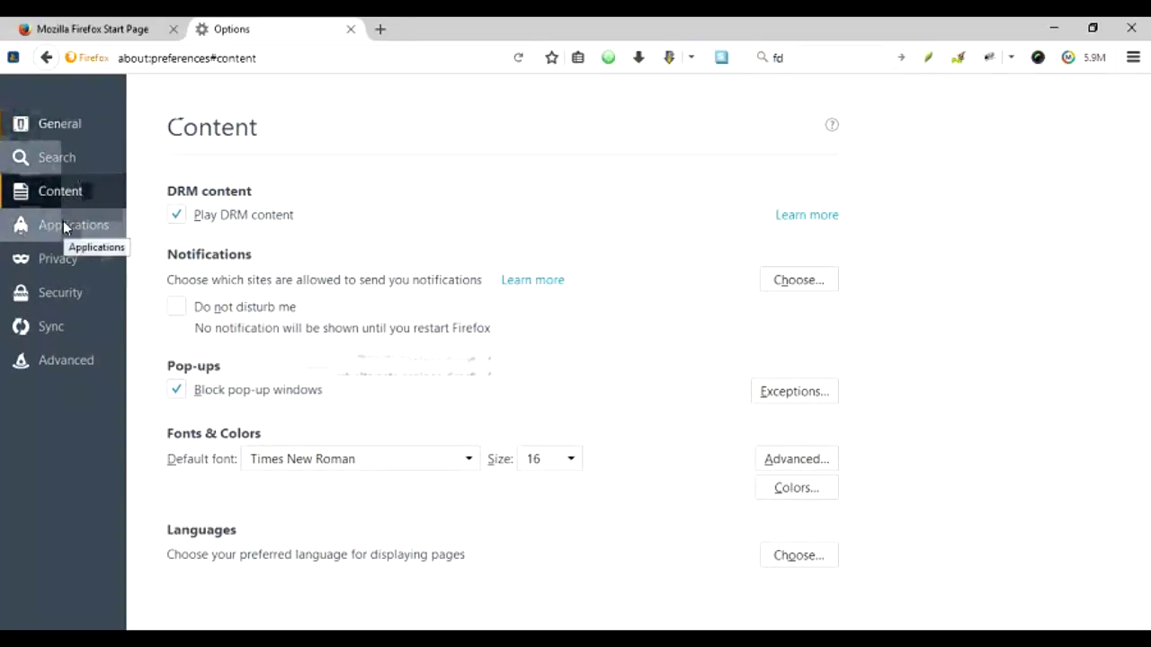
click(73, 165)
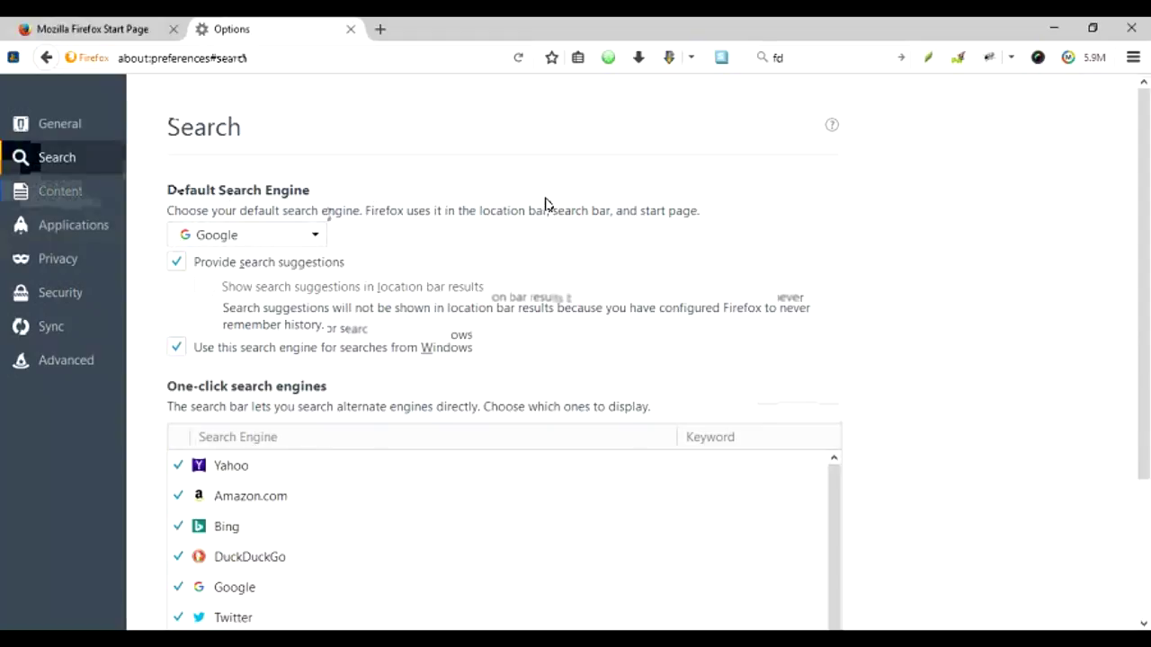
Set the default search engine to Yahoo and check which engine the search bar uses.
click(322, 245)
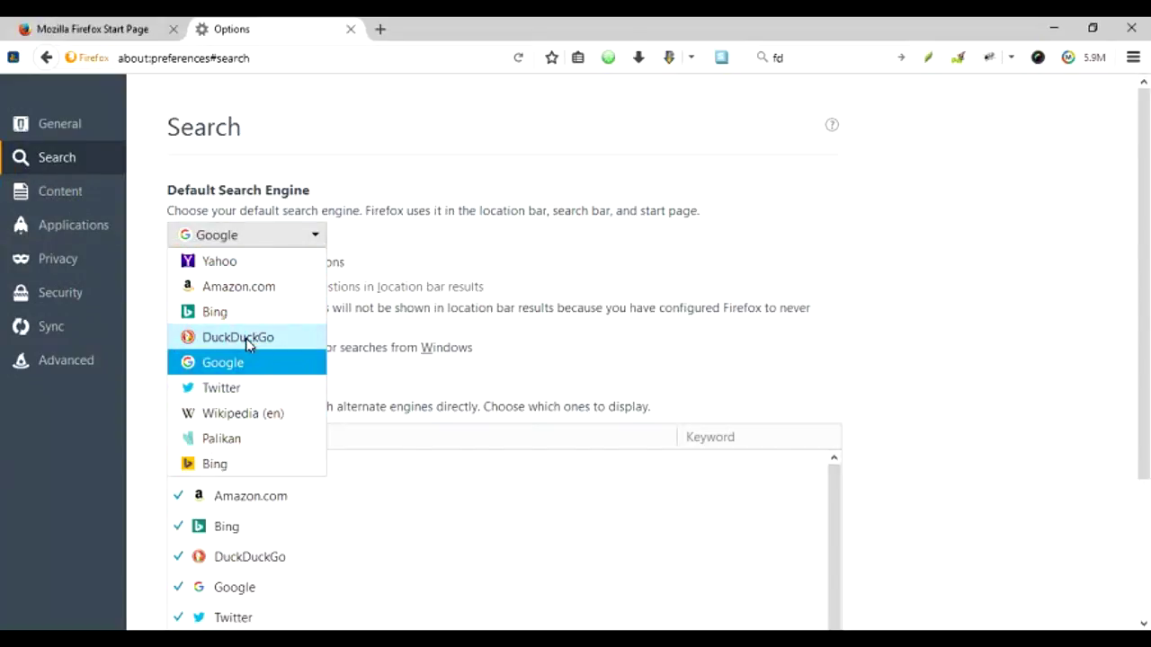
click(256, 269)
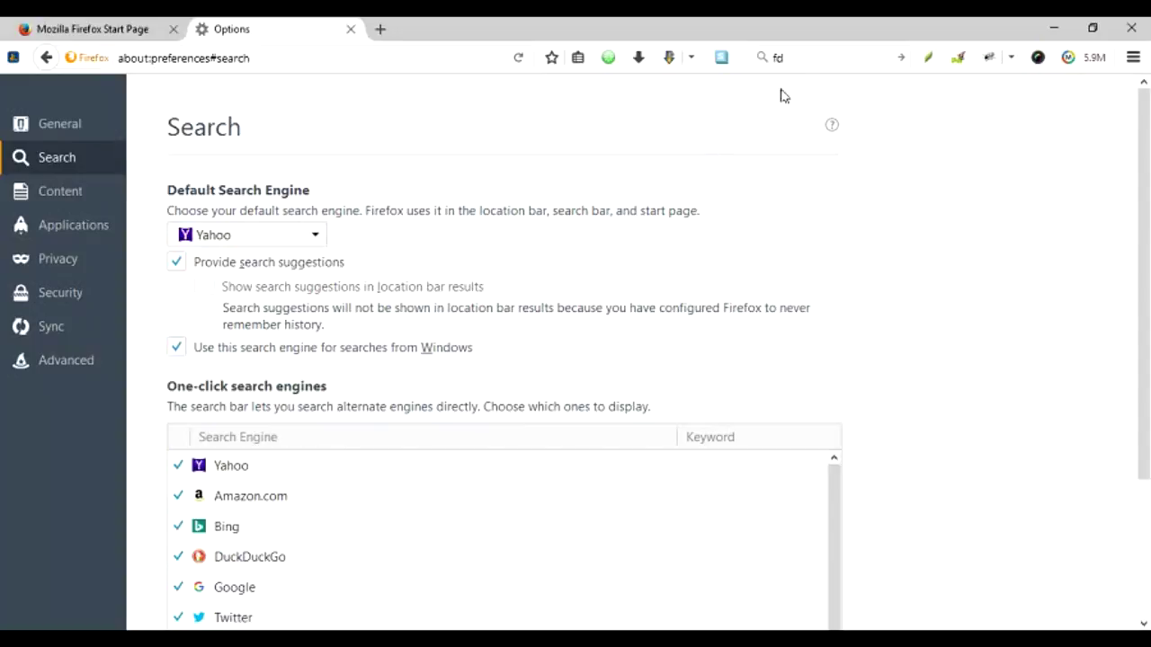
click(812, 59)
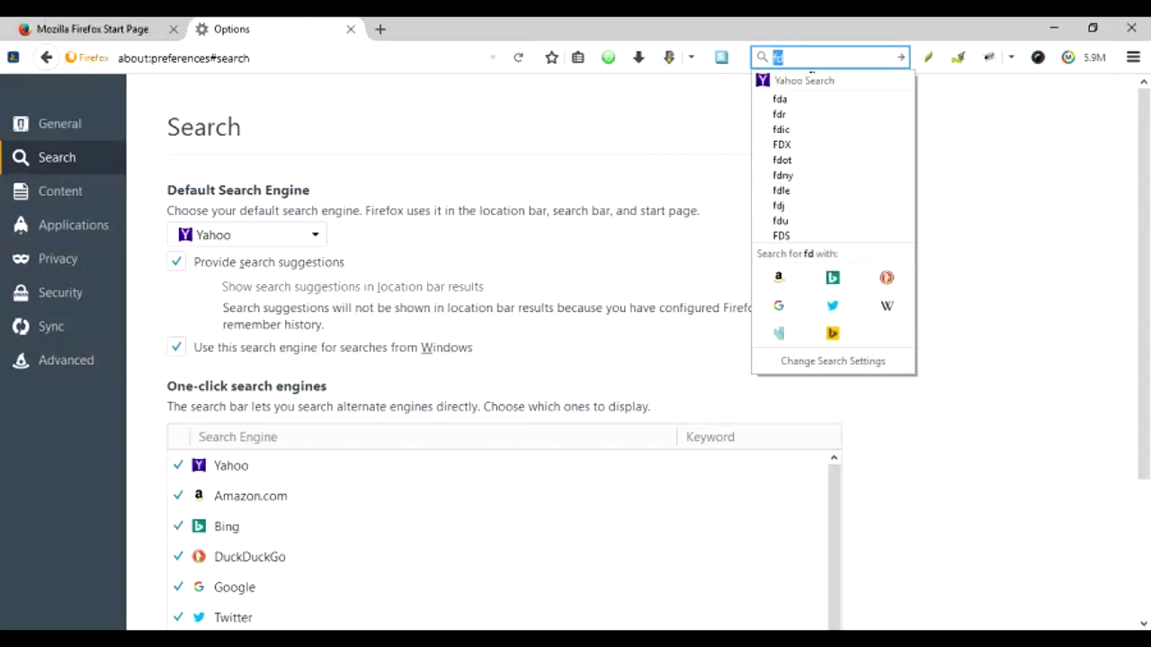
Search for "Queen" from the browser's search bar in a new tab, using Yahoo as the default engine.
click(375, 26)
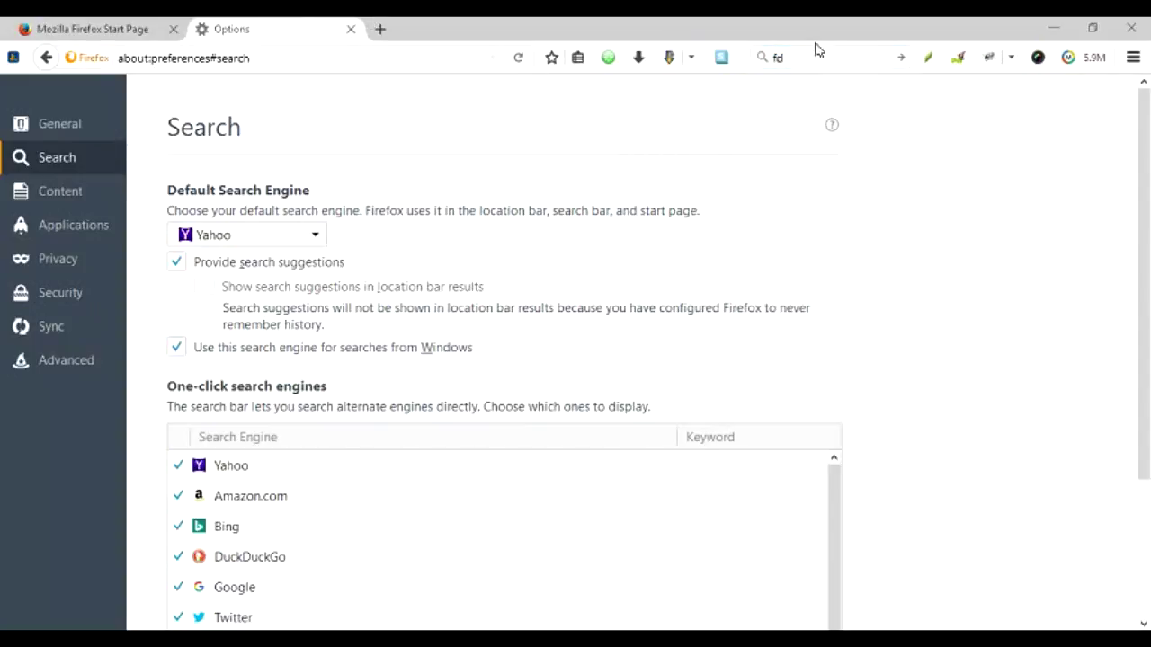
click(379, 27)
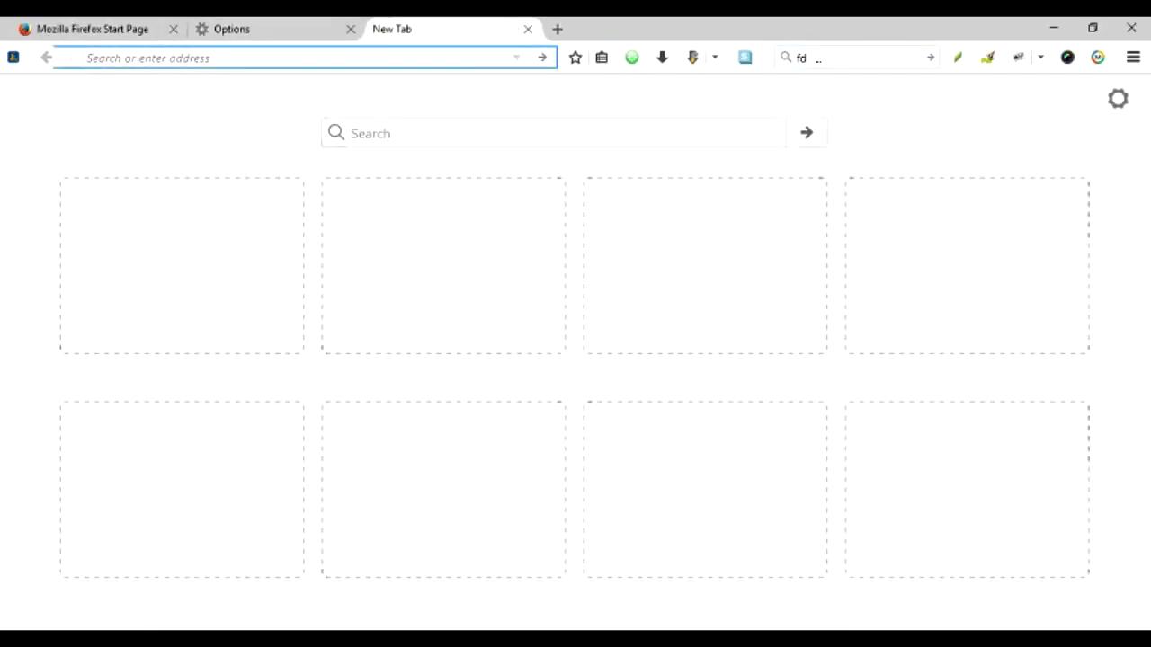
key(ctrl+k)
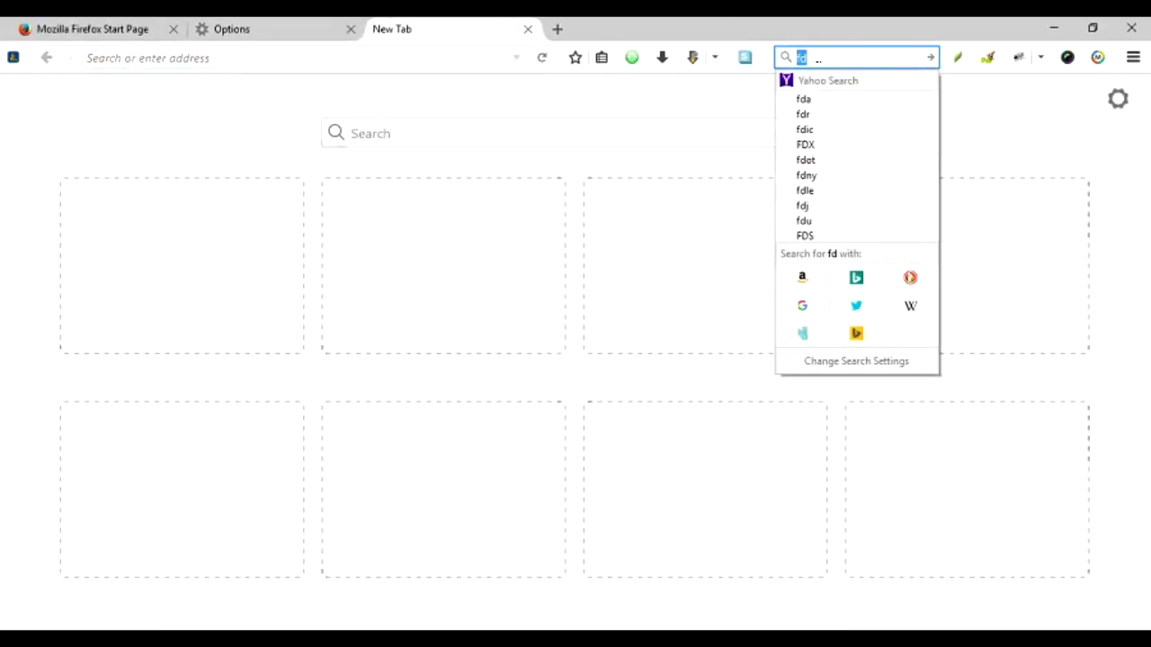
text(Quee)
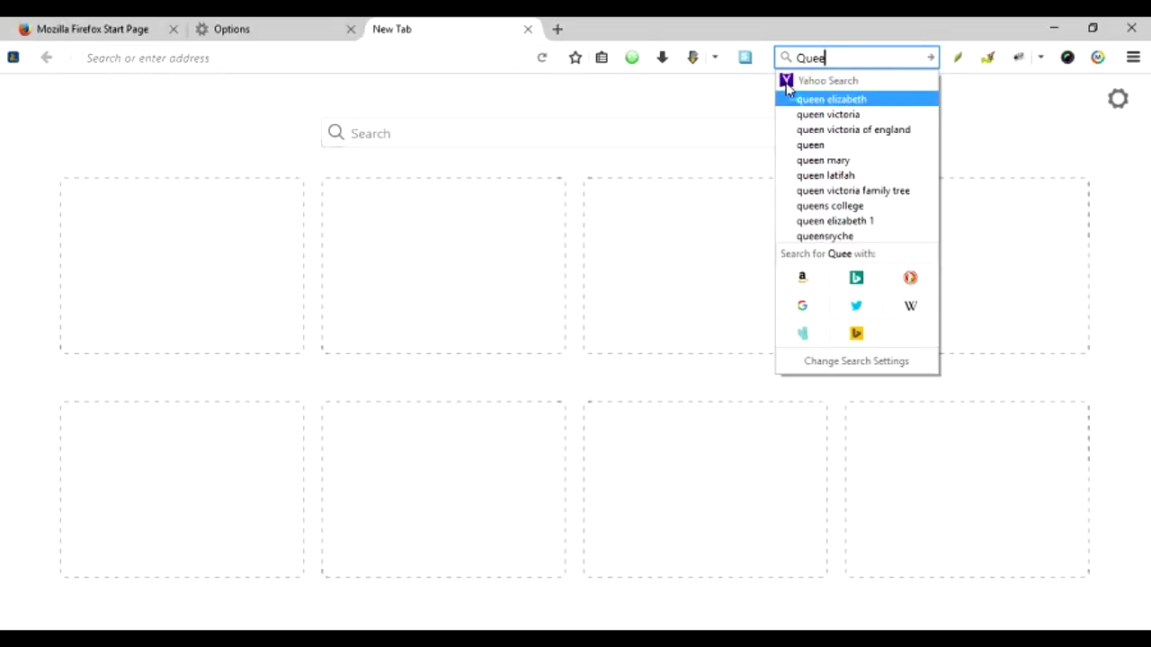
text(n)
key(Return)
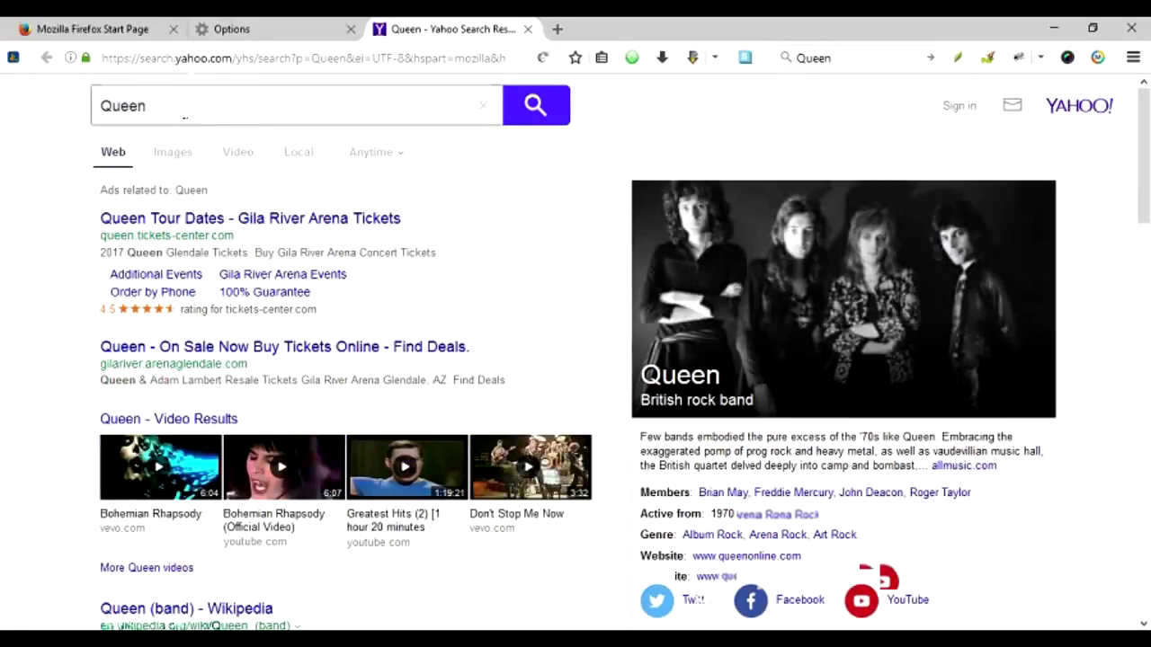
Return to the Search options and set the default search engine to Google.
click(308, 32)
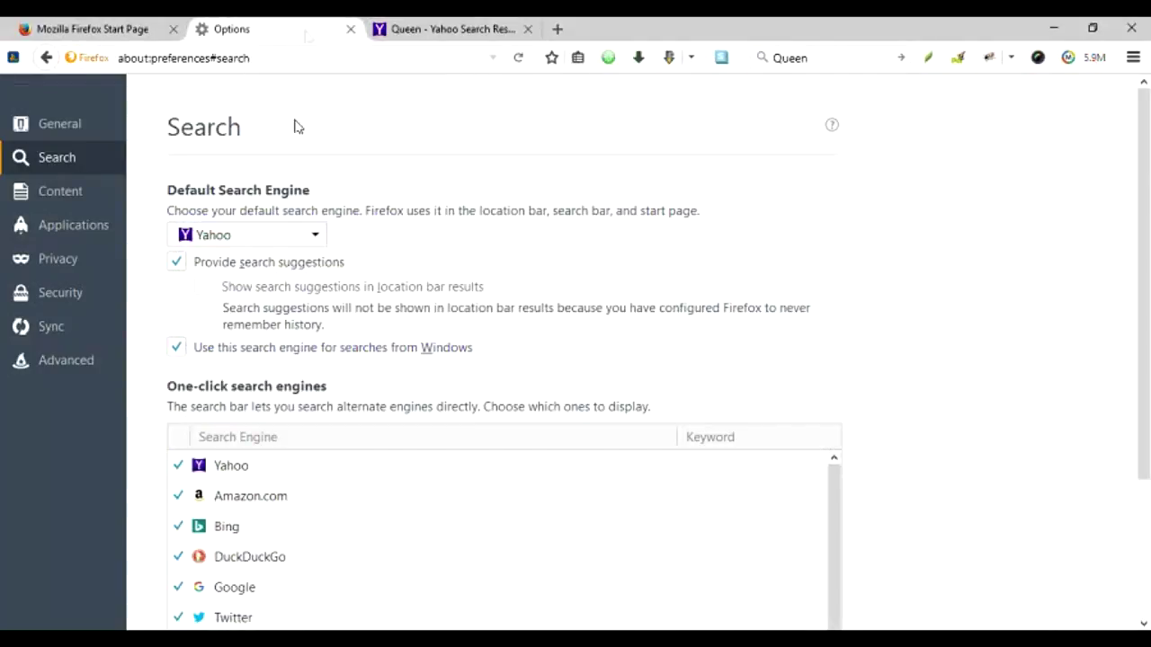
click(279, 238)
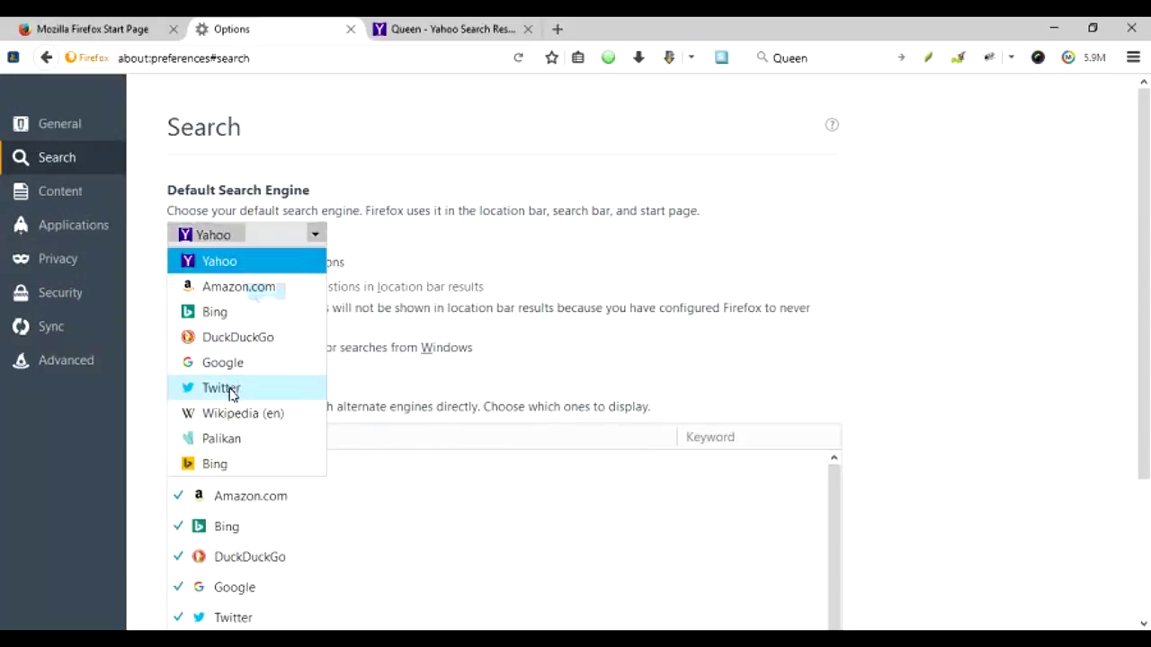
click(556, 257)
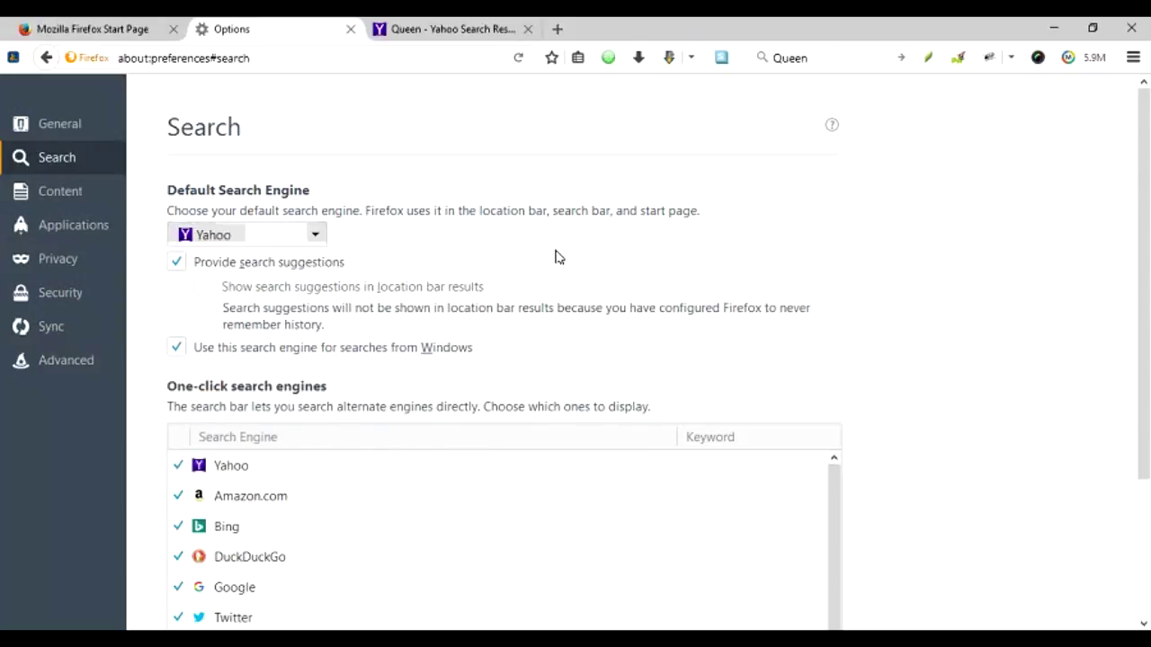
key(Down)
click(313, 236)
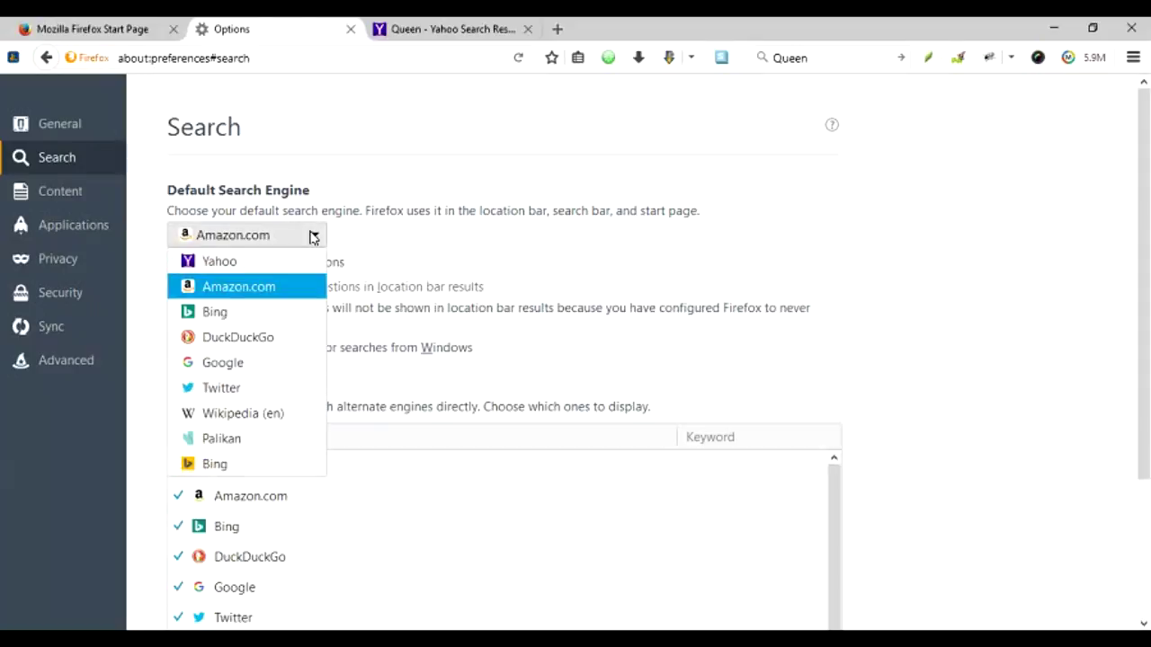
click(296, 360)
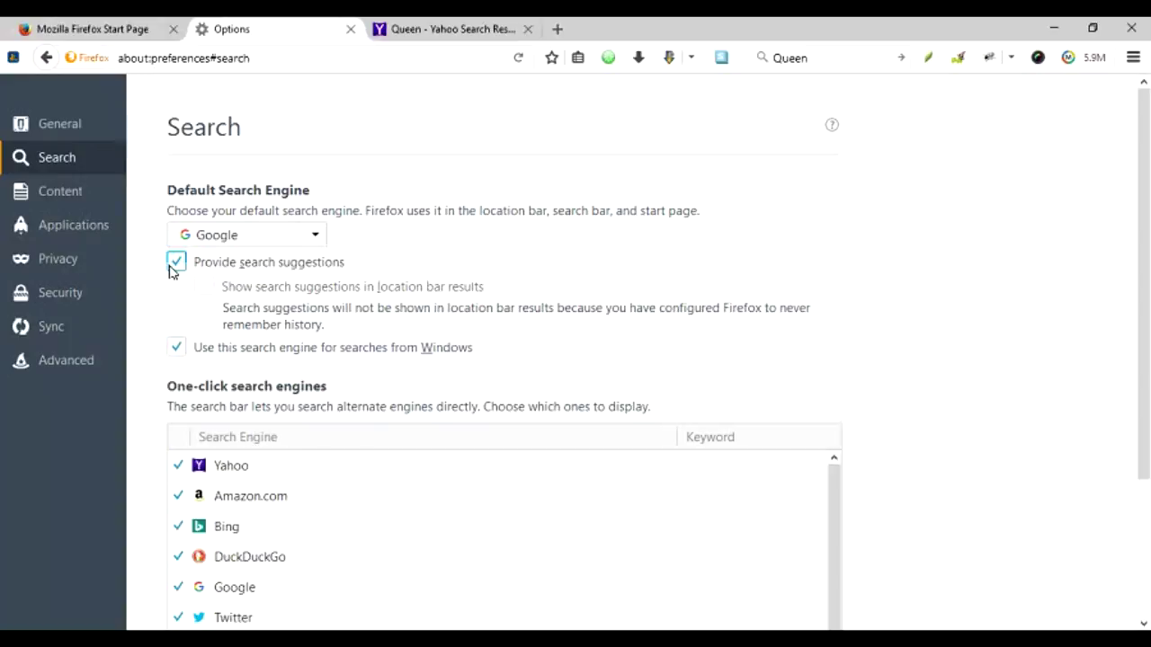
Turn off the Provide search suggestions option.
click(170, 268)
click(172, 272)
click(177, 266)
On the Yahoo results tab, replace the search bar text with "Queen" to check whether suggestions are offered.
click(445, 30)
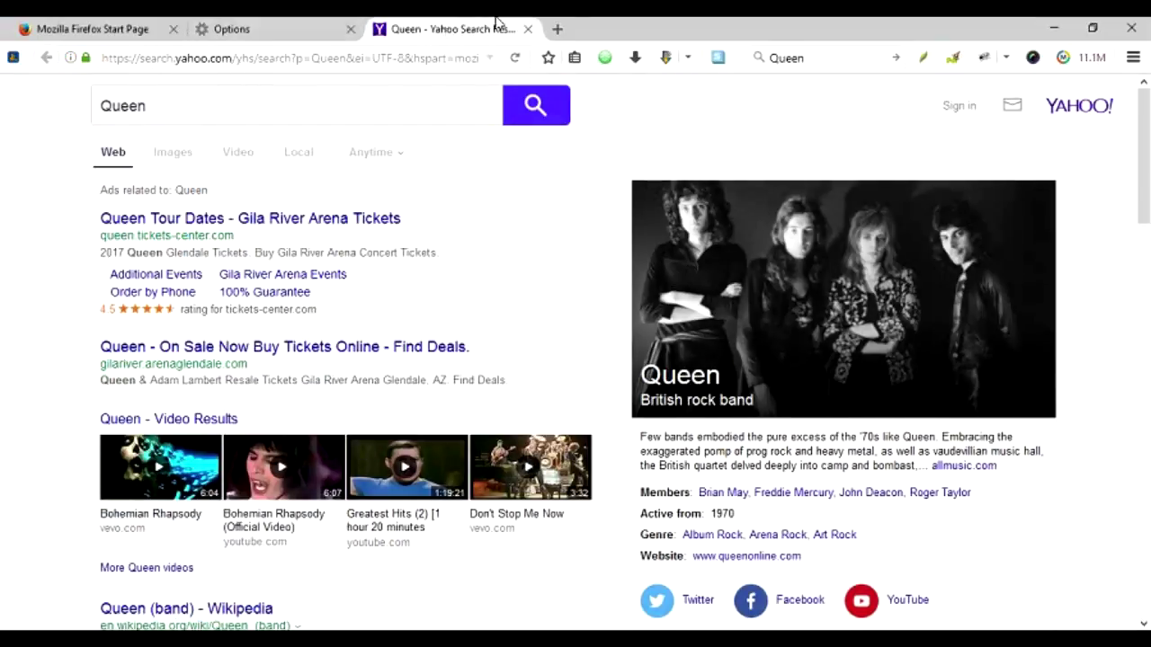
click(846, 66)
key(BackSpace)
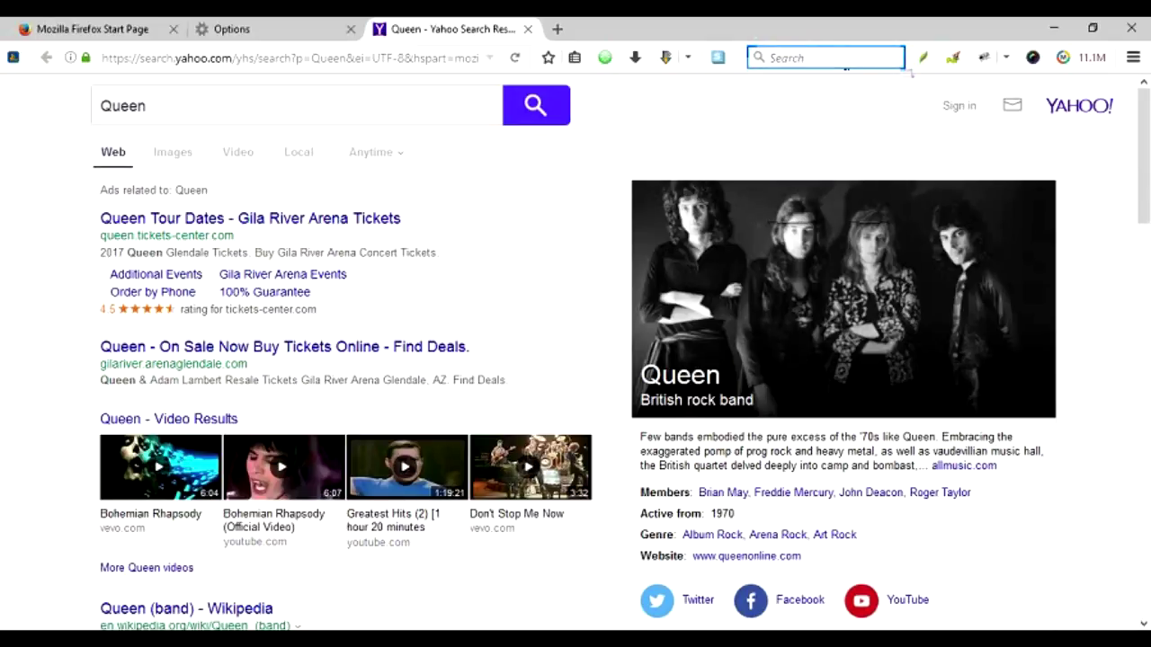
text(Queen)
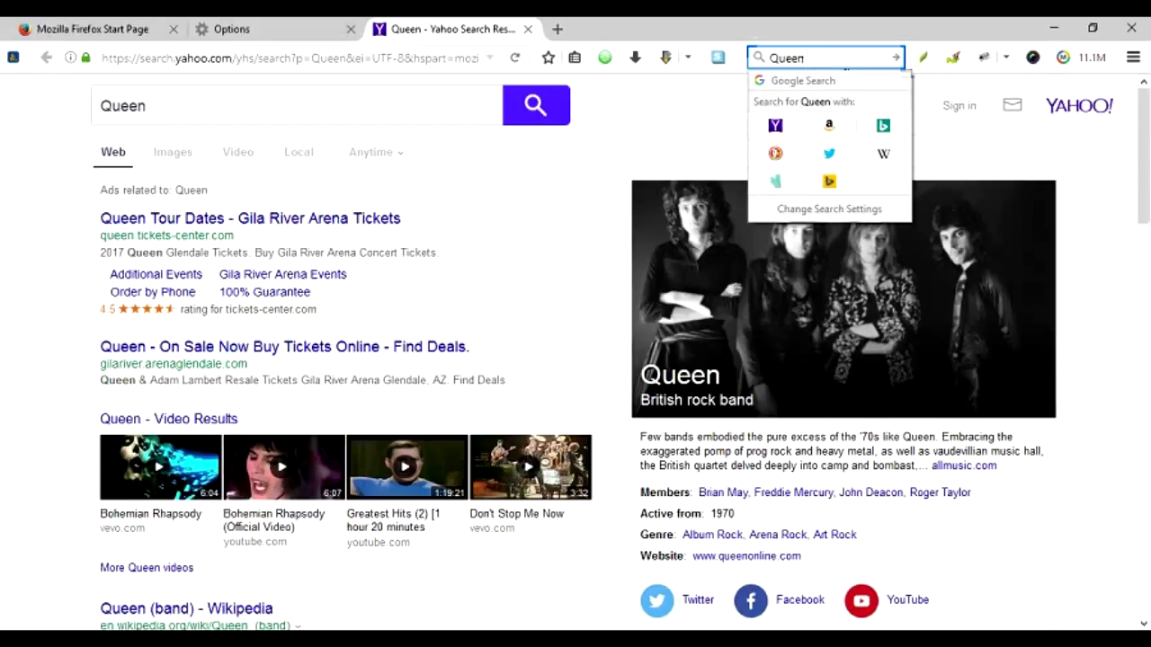
In the Search options, turn search suggestions back on and turn off using this search engine for searches from Windows.
click(286, 31)
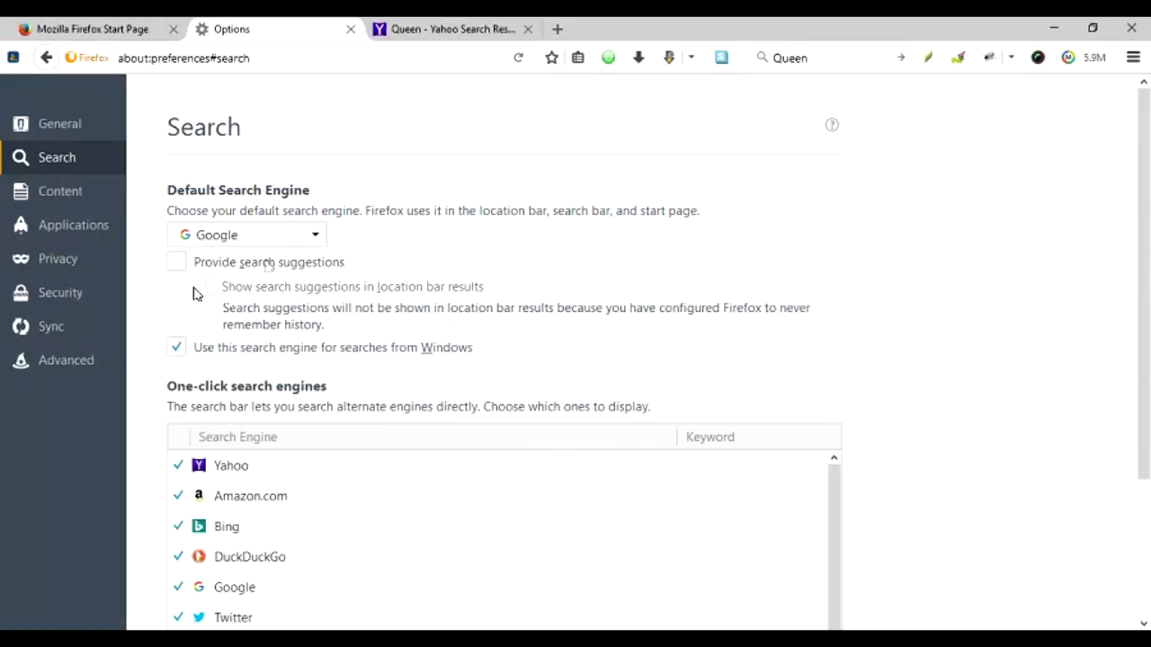
click(177, 263)
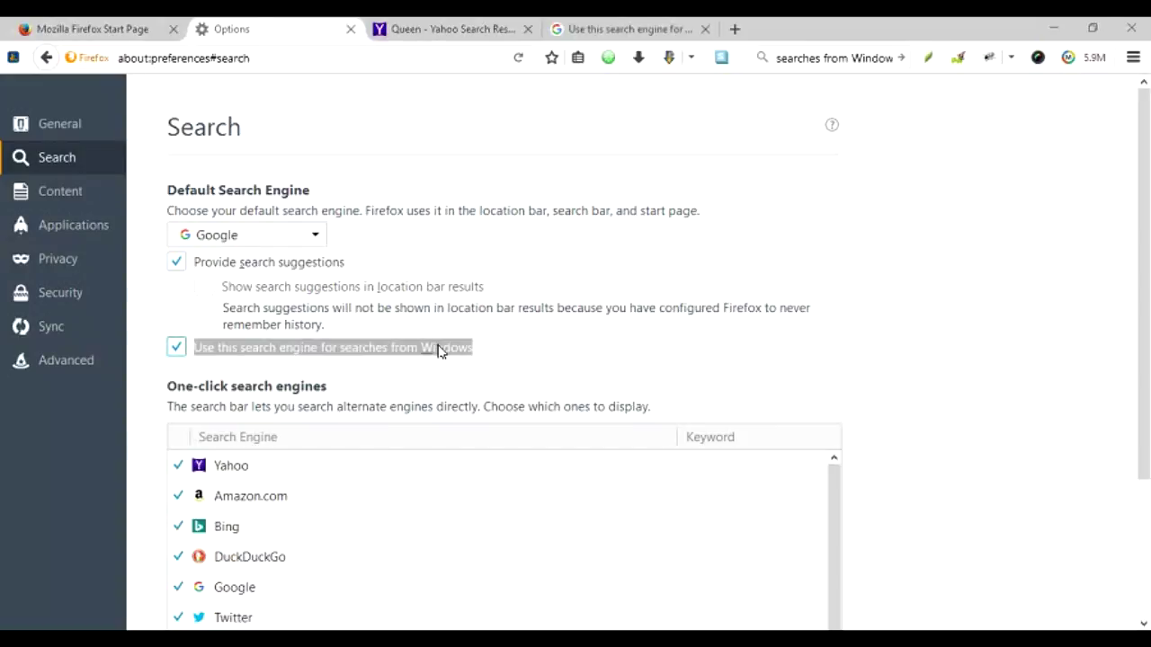
click(440, 350)
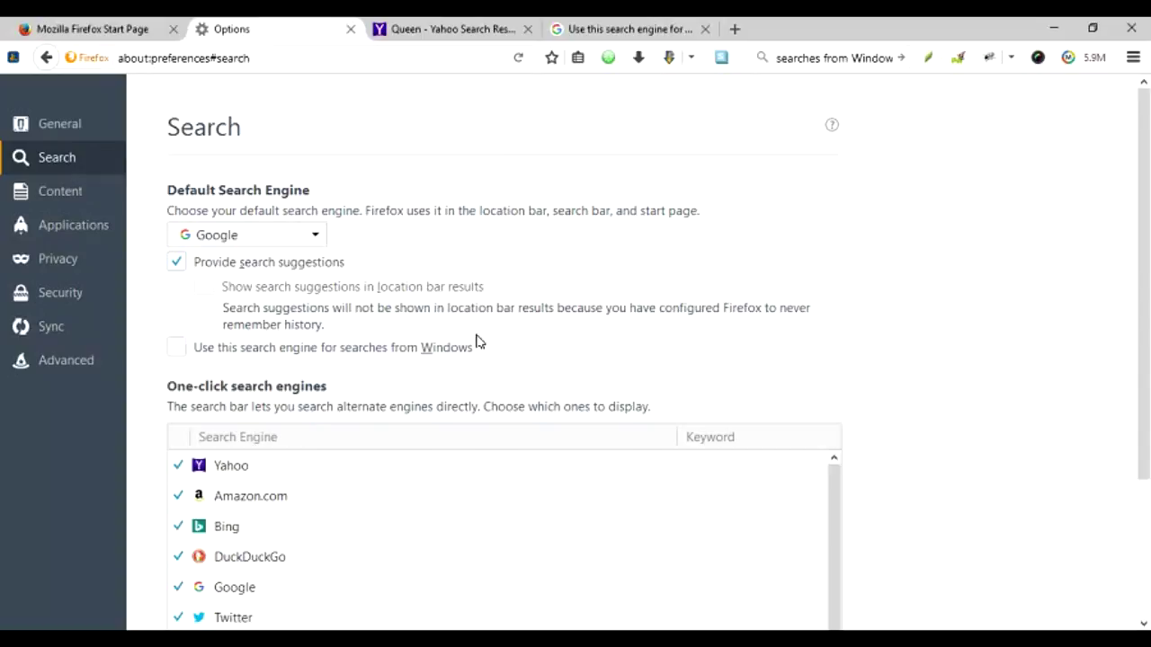
Look over the Google results about the Windows search option, and re-enable using this search engine for searches from Windows.
click(593, 30)
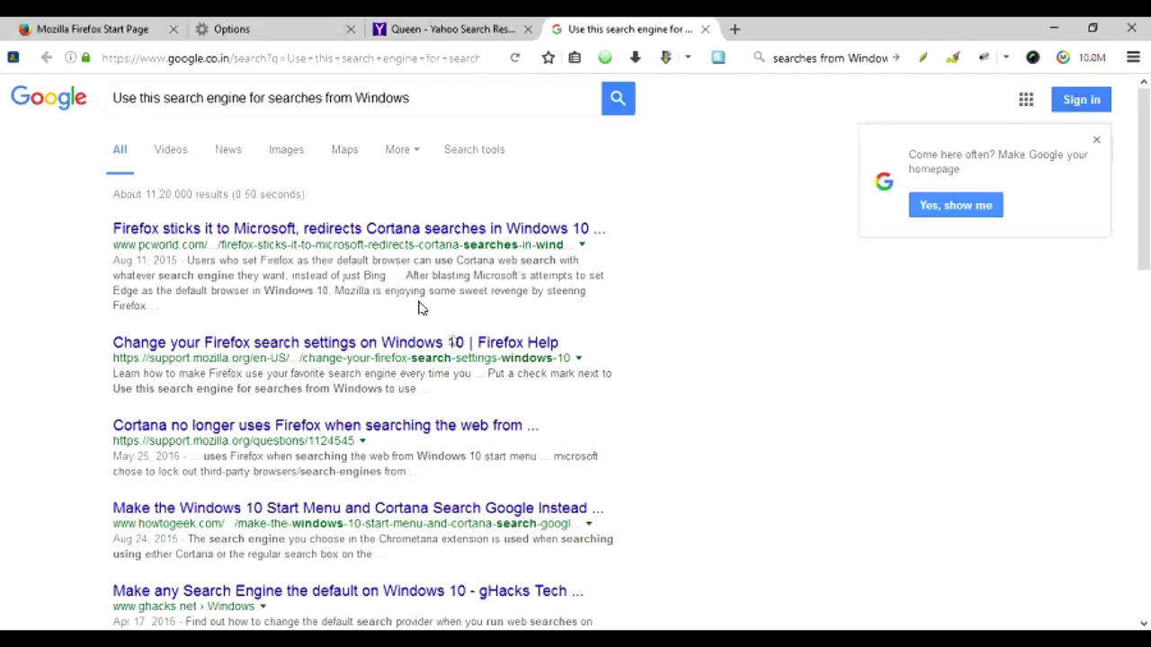
click(314, 30)
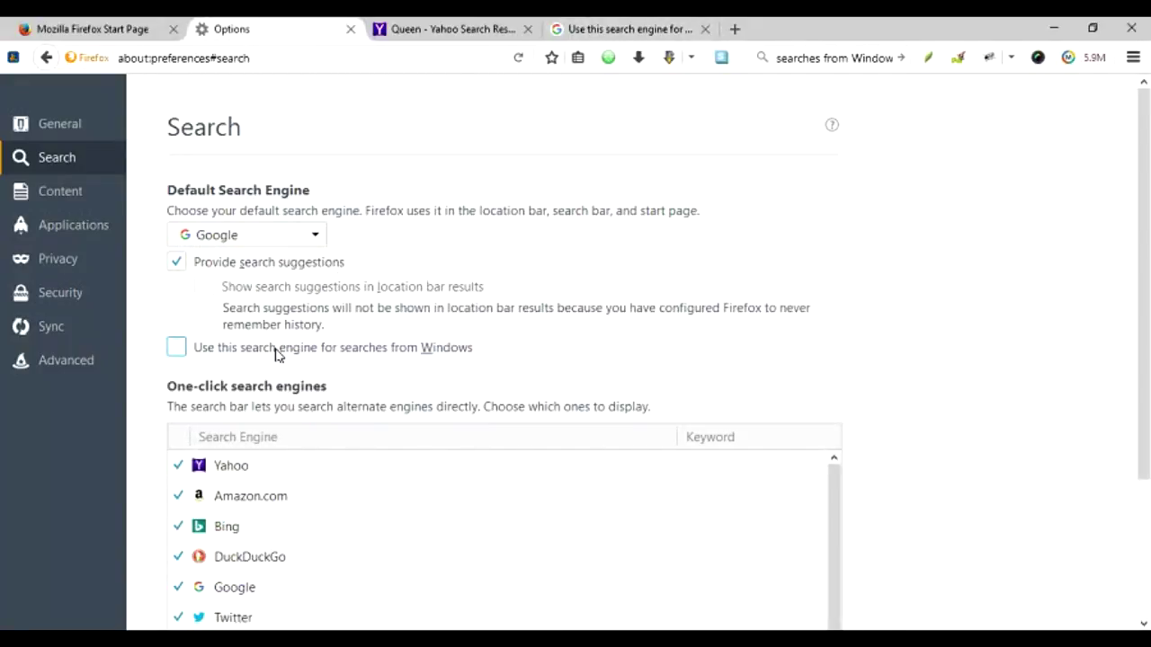
click(180, 350)
click(352, 357)
click(176, 351)
scroll(1084, 384, down, 3)
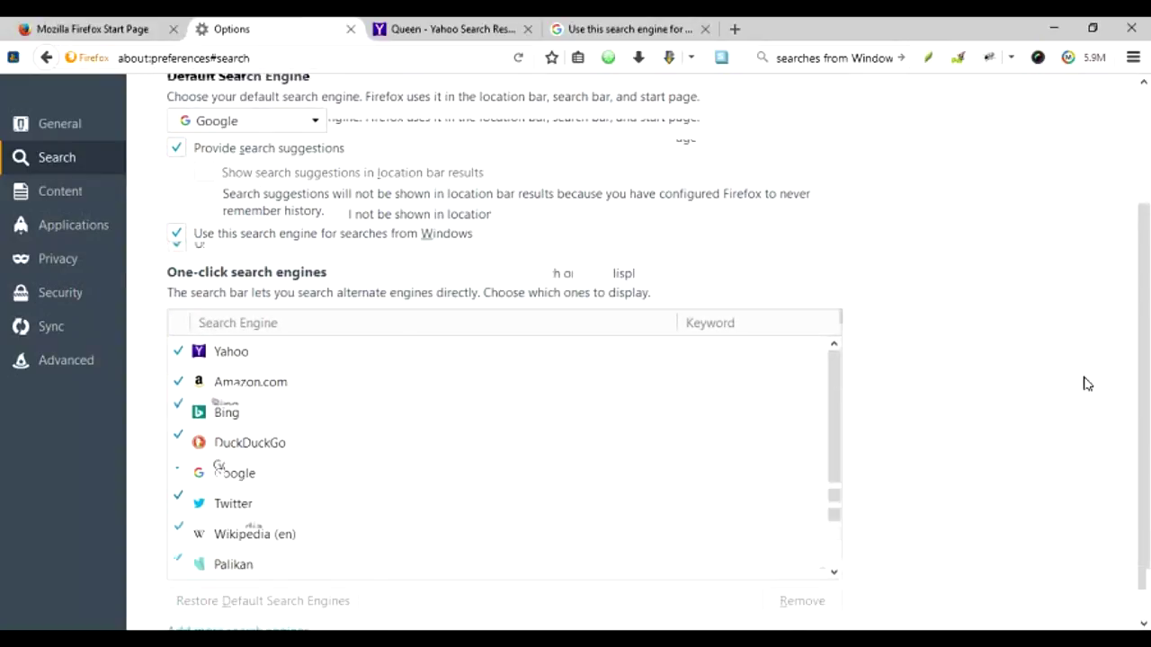
Remove Palikan from the one-click search engines and open the page for adding more search engines.
scroll(1083, 384, down, 2)
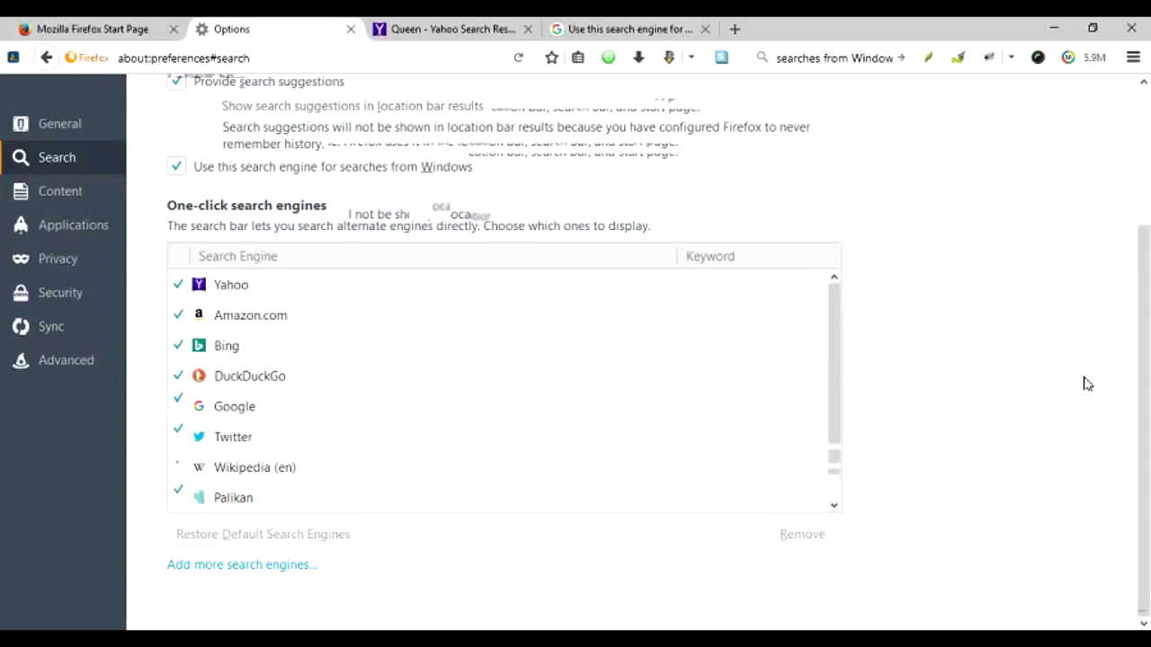
click(329, 309)
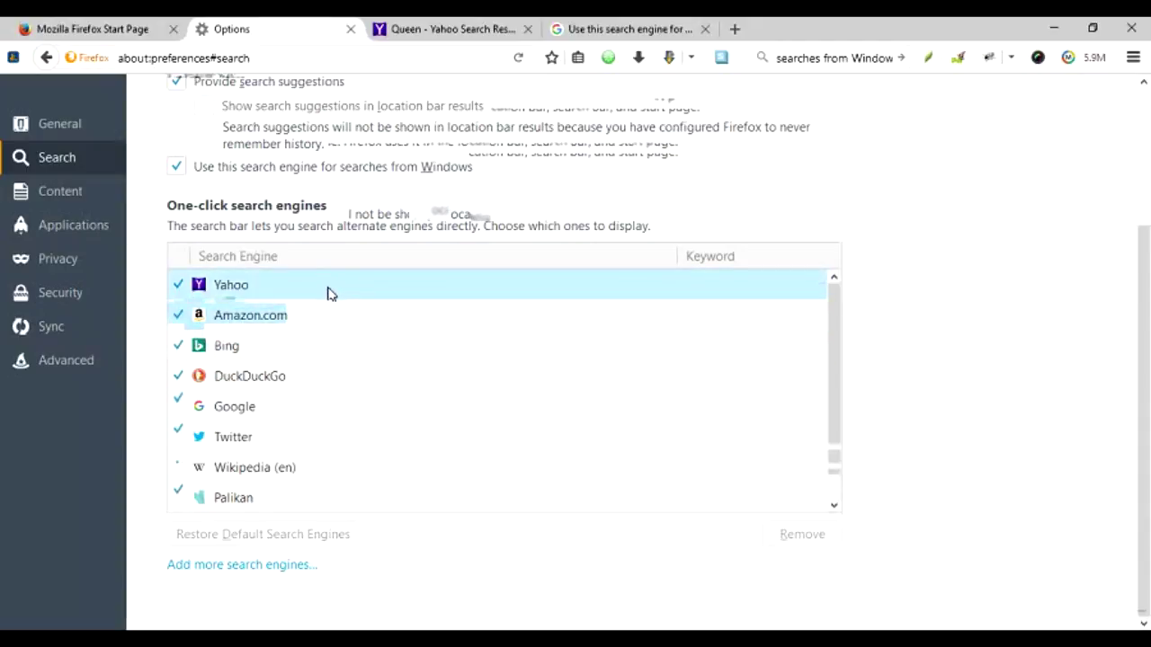
click(297, 509)
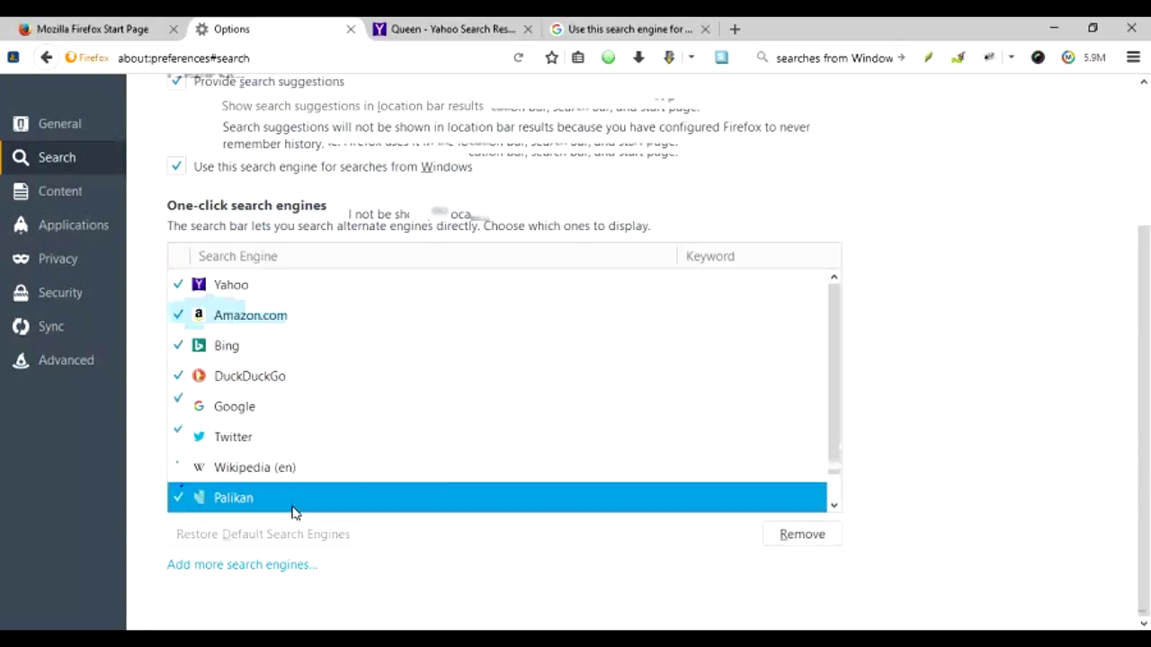
click(803, 534)
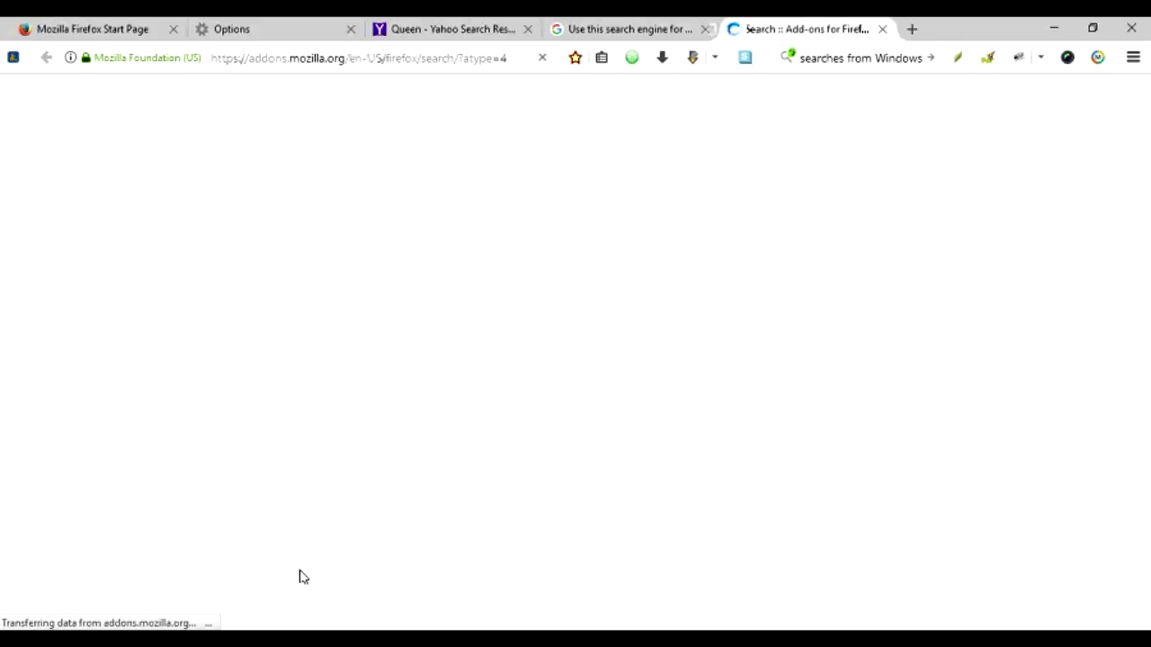
Compare the Search options with the Mozilla Add-ons search page, and look through its search engine add-ons to the end of the first page.
click(267, 29)
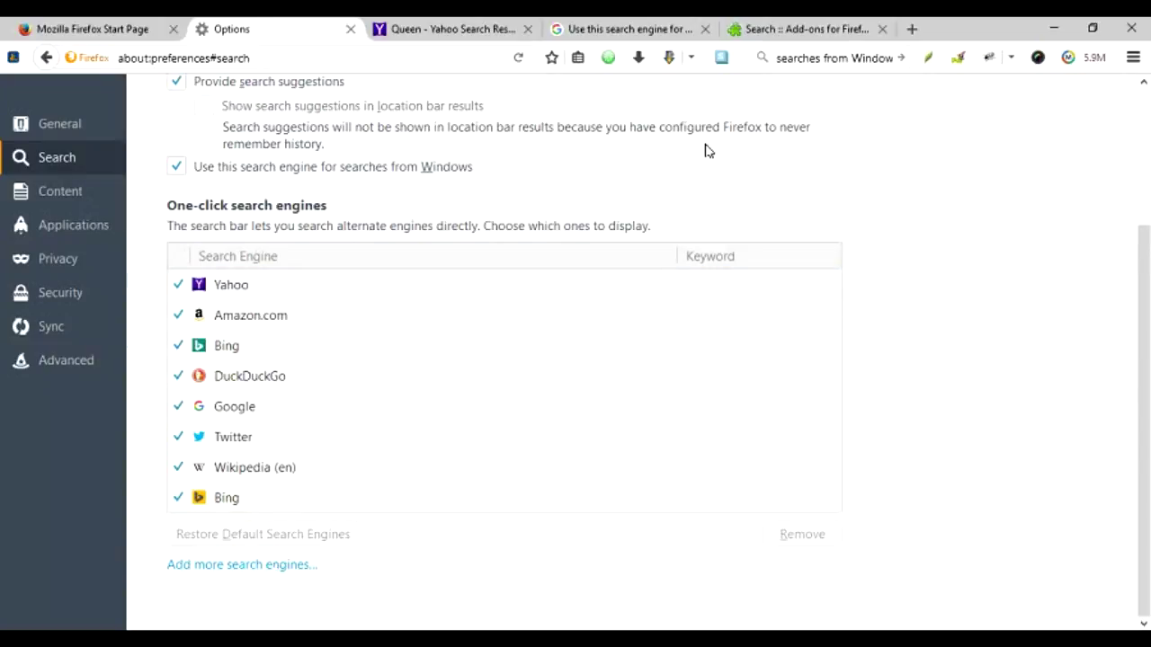
click(832, 27)
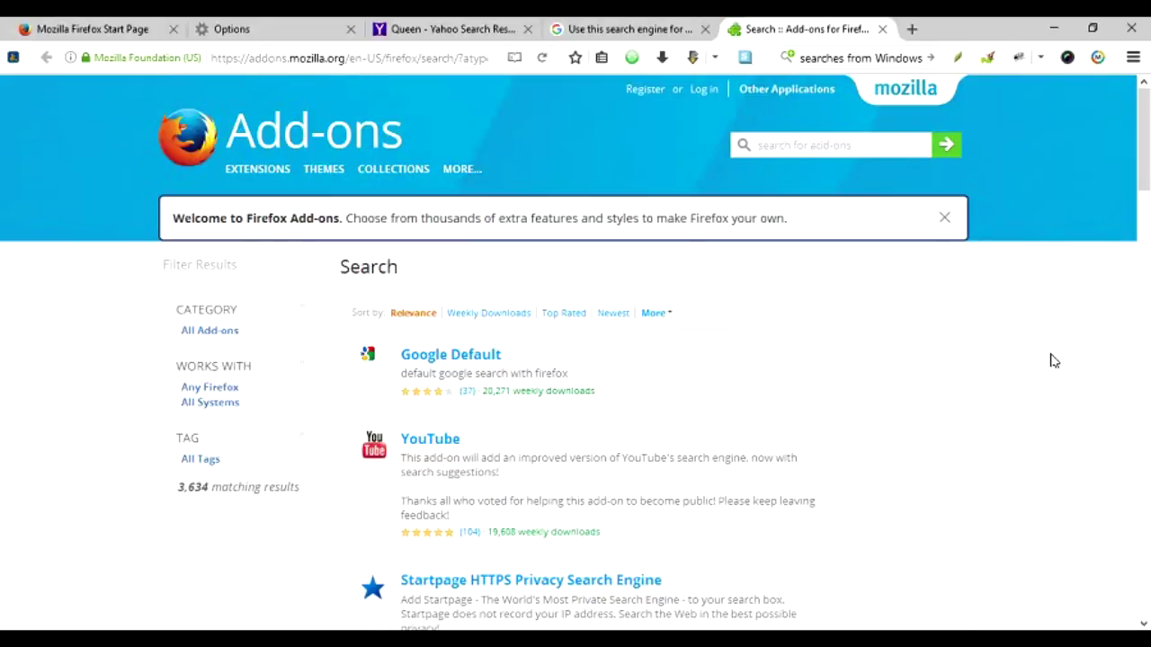
scroll(1053, 361, down, 1)
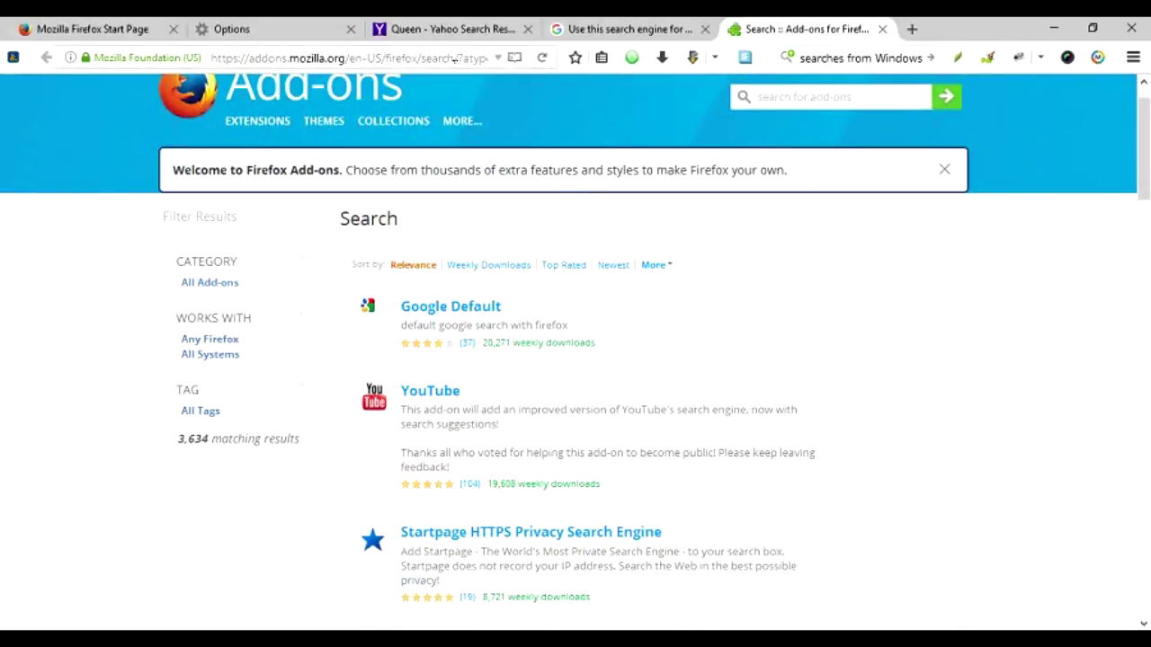
drag(456, 58, 497, 61)
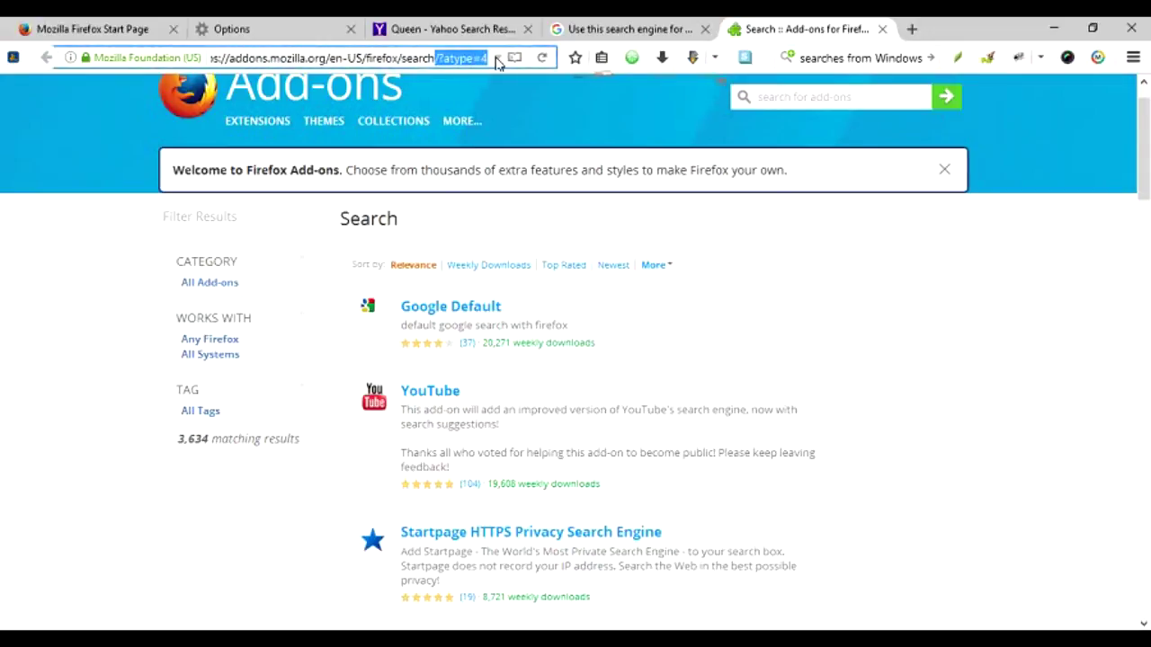
click(498, 63)
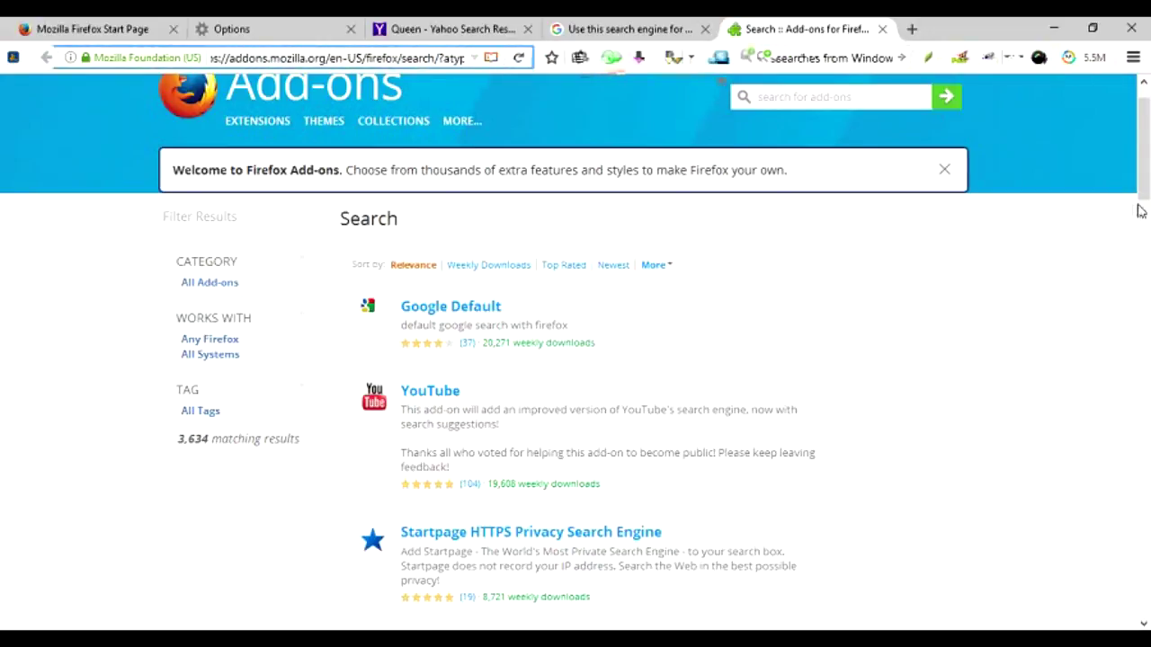
drag(1147, 146, 1147, 227)
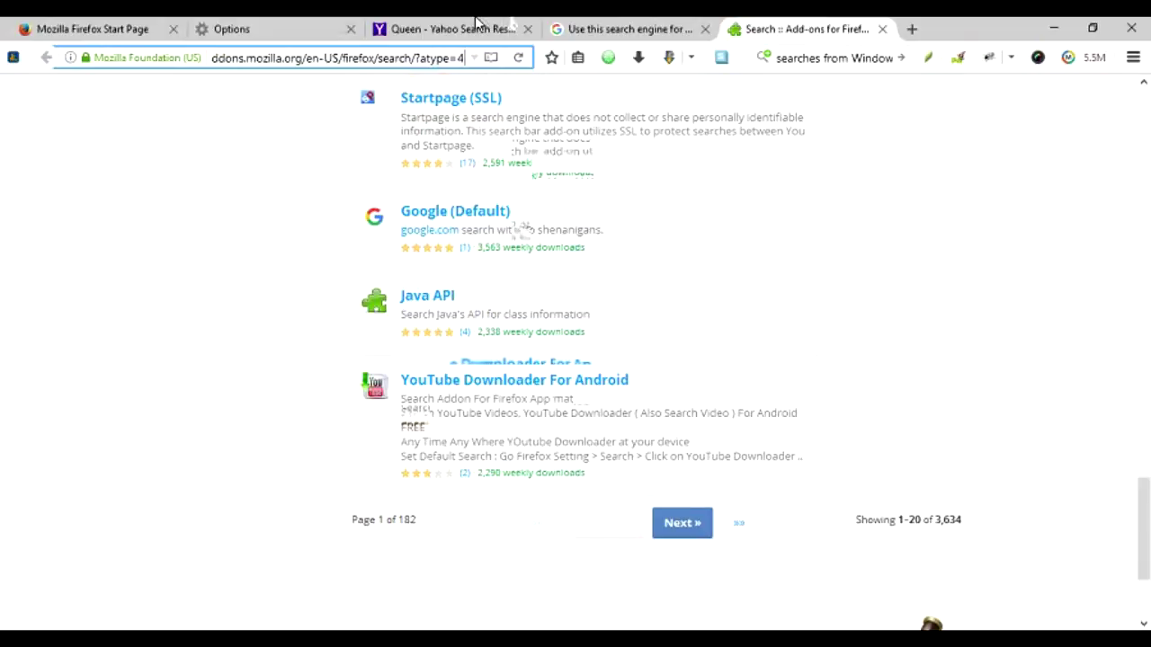
Back in the Search options, view the one-click engines offered in the search bar and the choices for the default search engine.
click(290, 30)
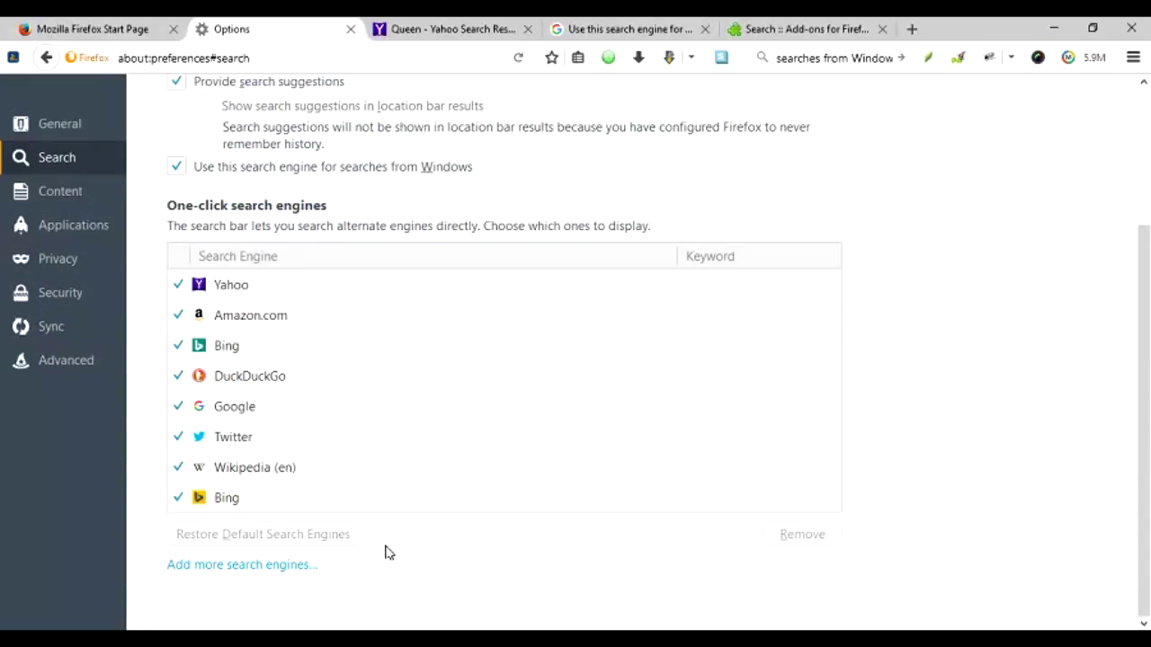
click(820, 57)
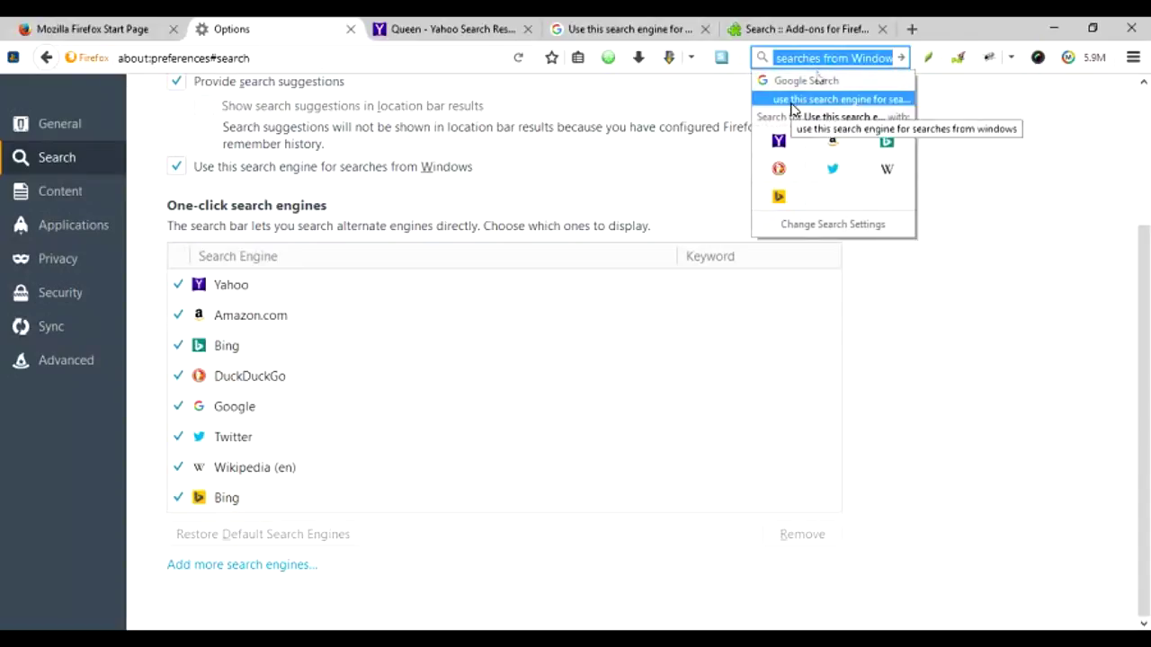
scroll(1106, 302, up, 3)
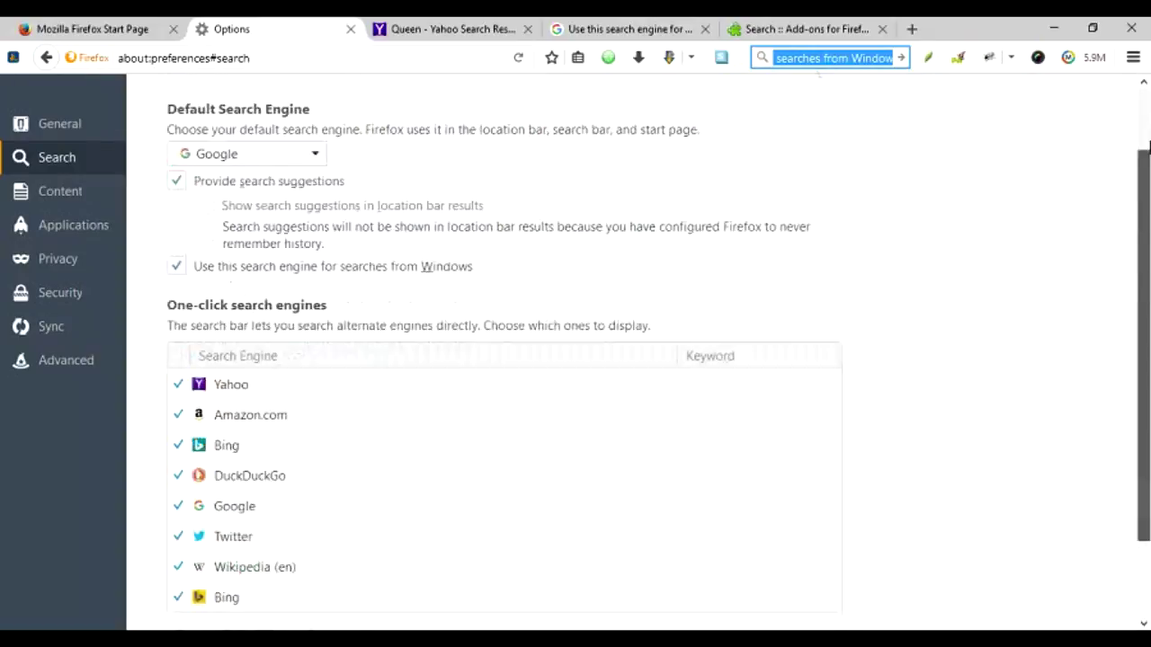
click(309, 239)
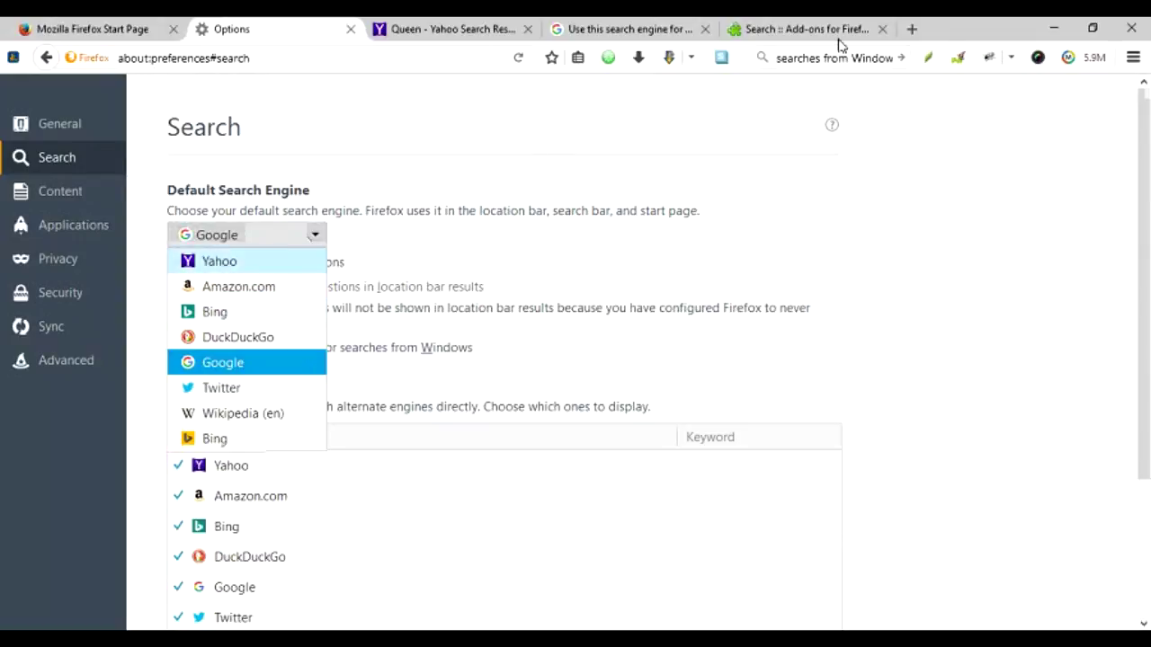
click(797, 142)
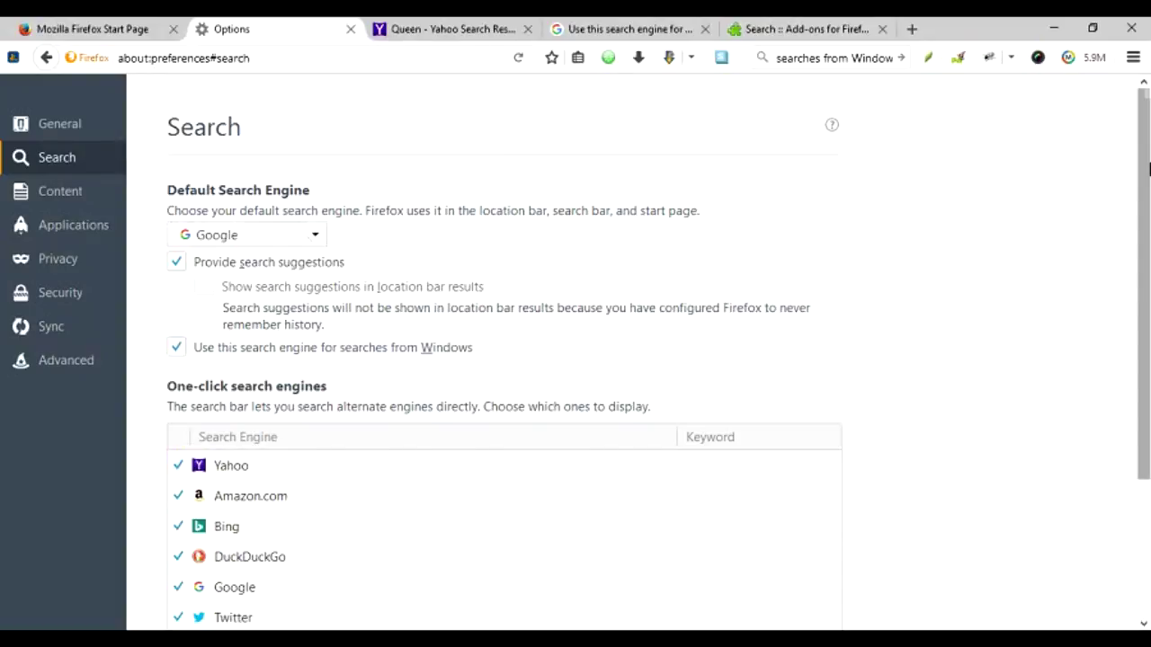
drag(1149, 169, 1149, 245)
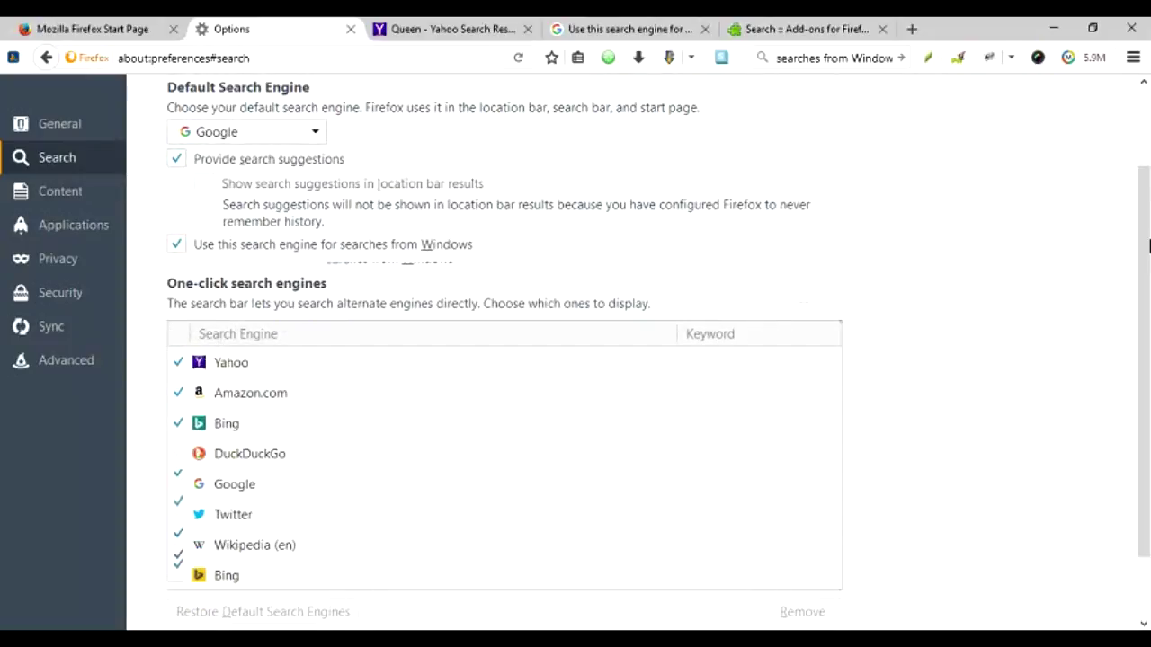